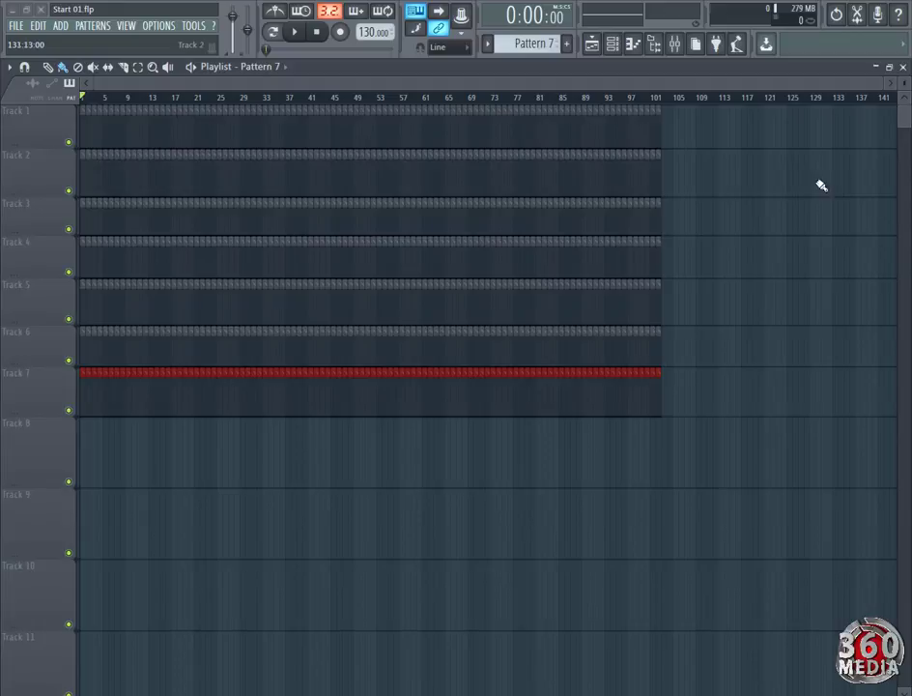
# Step: Show the channel rack over the playlist and open the sample browser panel
pyautogui.click(612, 44)
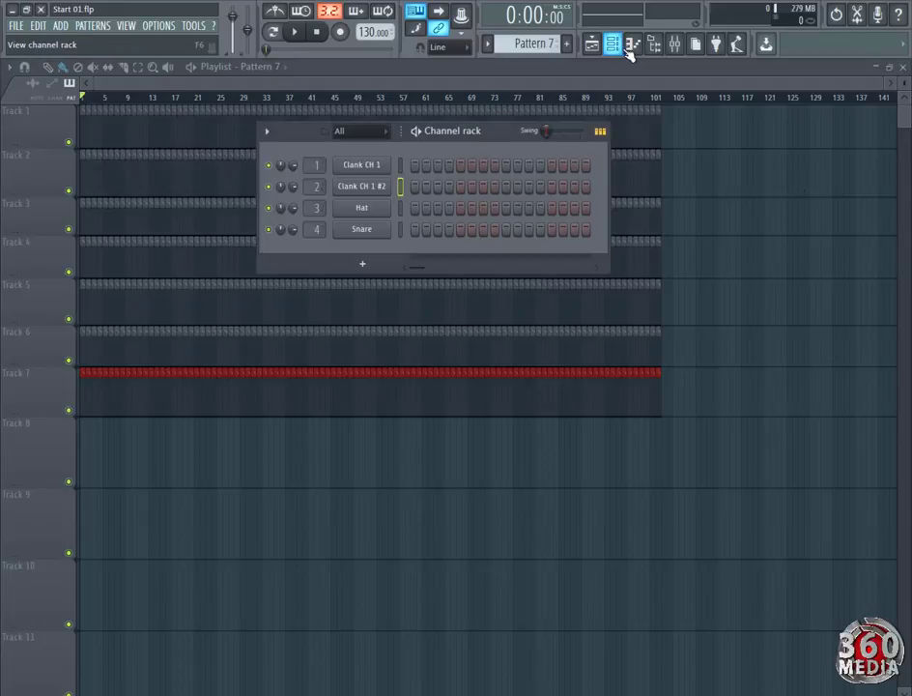
pyautogui.click(591, 43)
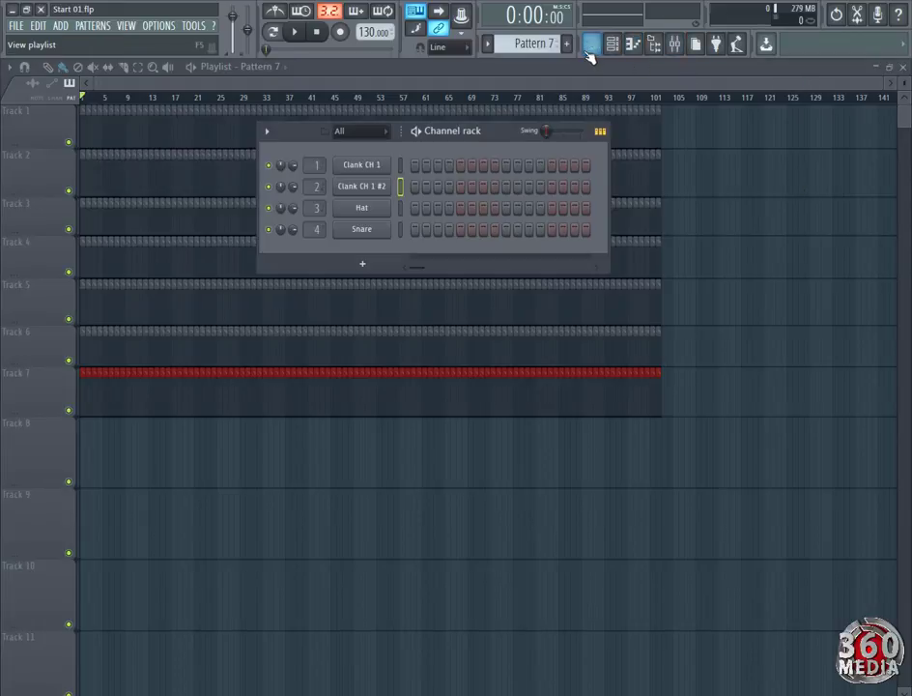
pyautogui.click(654, 44)
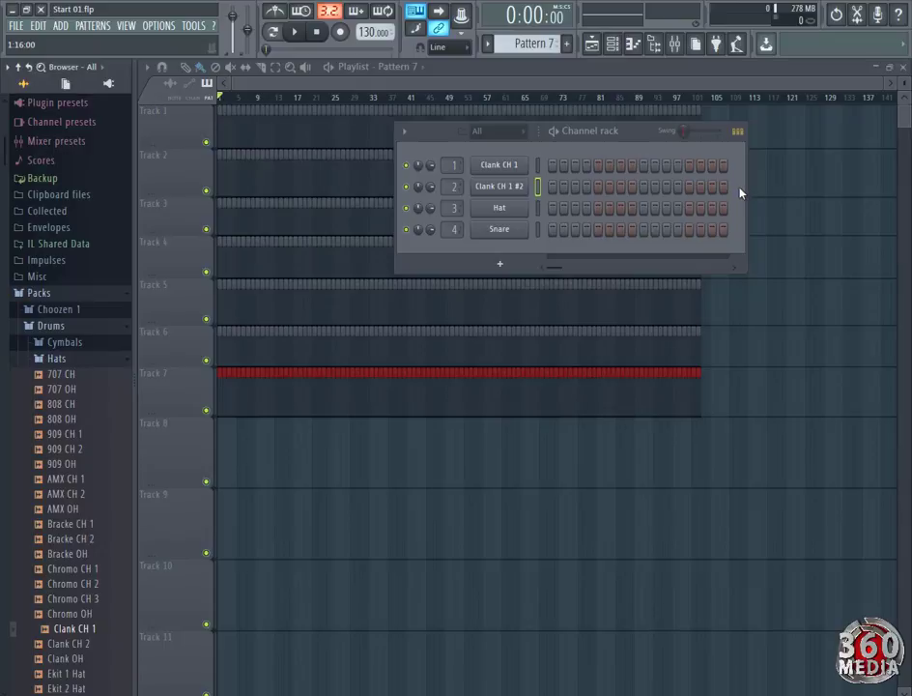
# Step: Browse to Packs > Drums > Snares, preview snares, and load 707 Snare onto channel 1
pyautogui.click(56, 294)
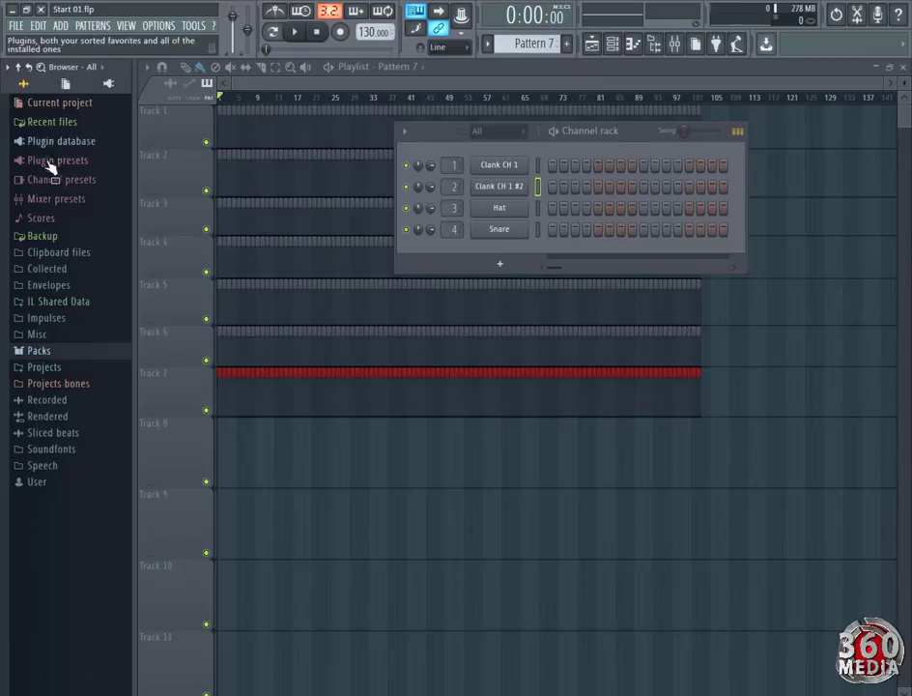
pyautogui.click(38, 352)
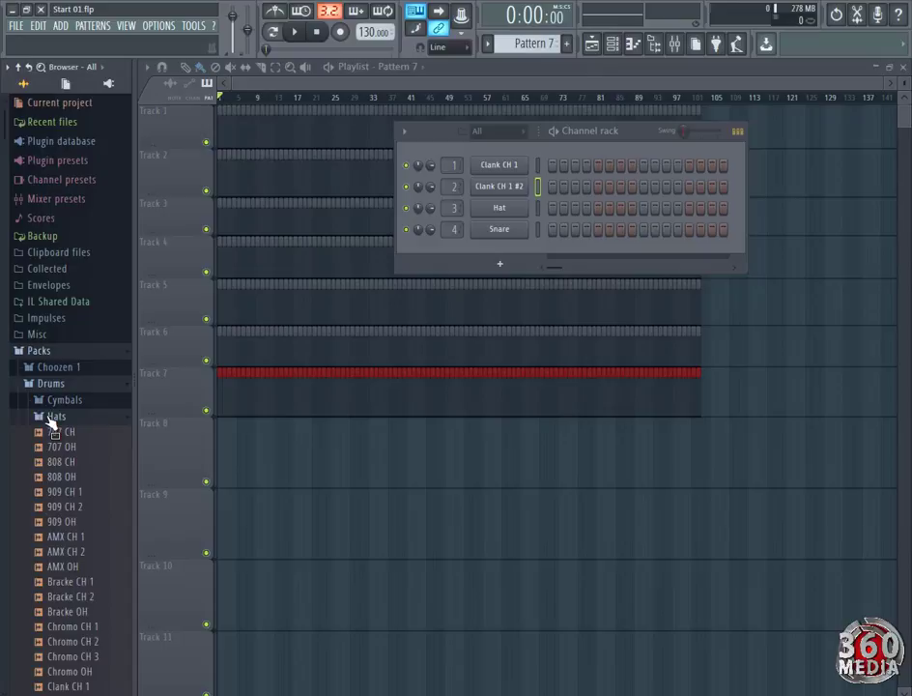
pyautogui.click(68, 388)
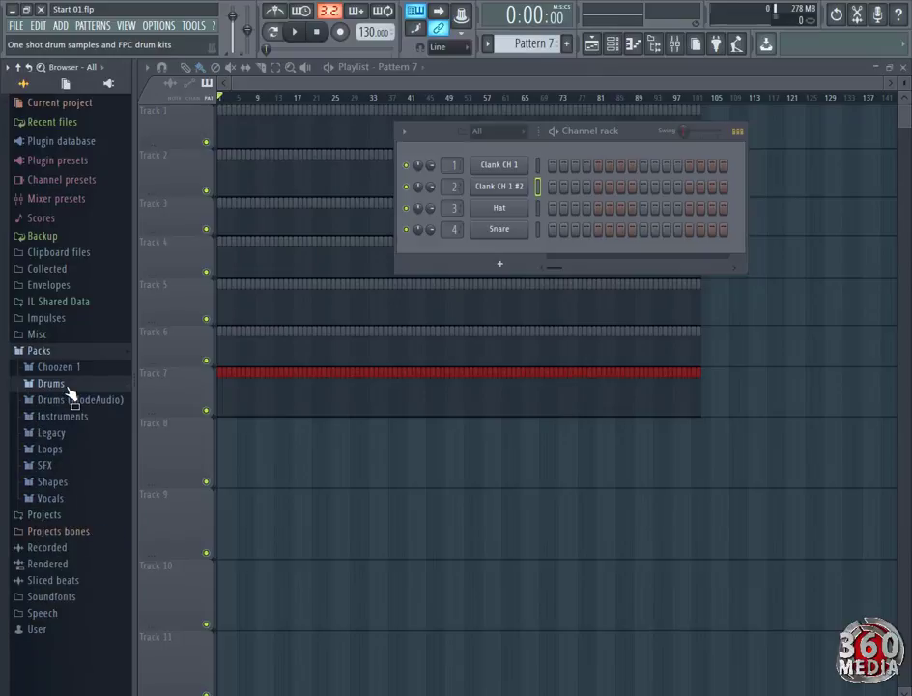
pyautogui.click(46, 384)
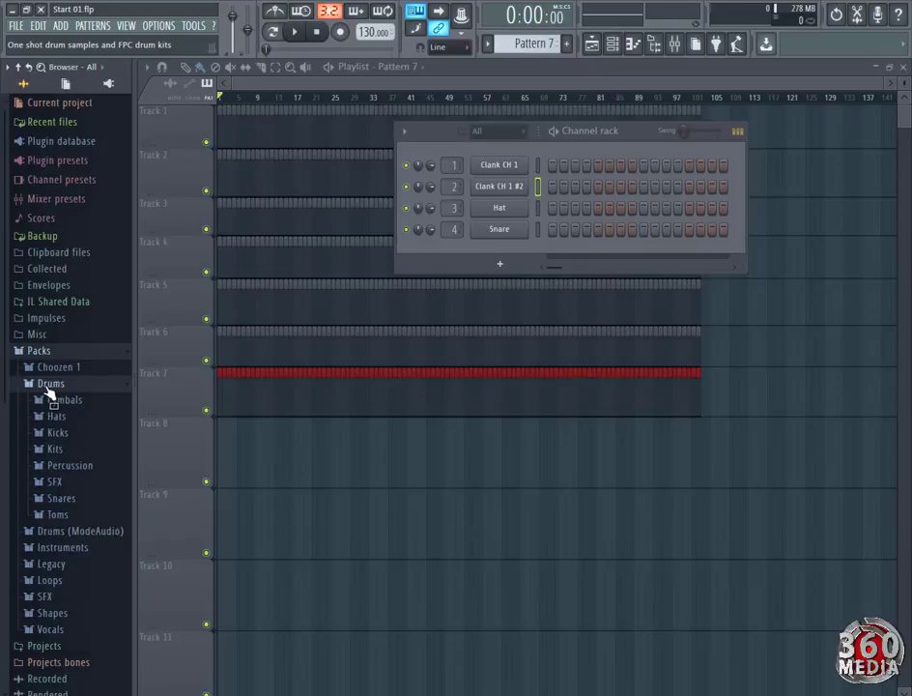
pyautogui.click(60, 497)
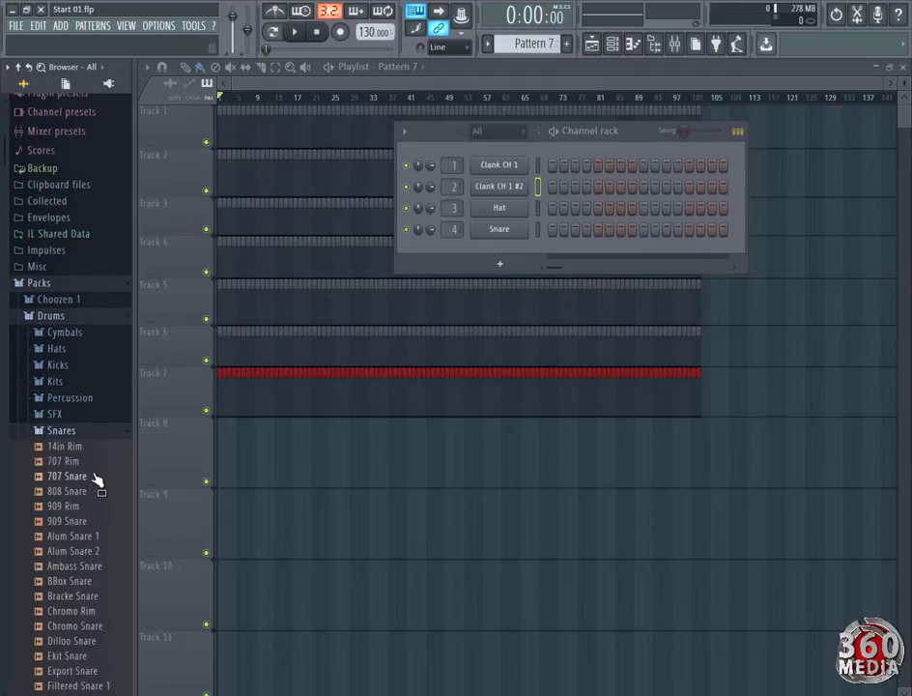
pyautogui.click(82, 483)
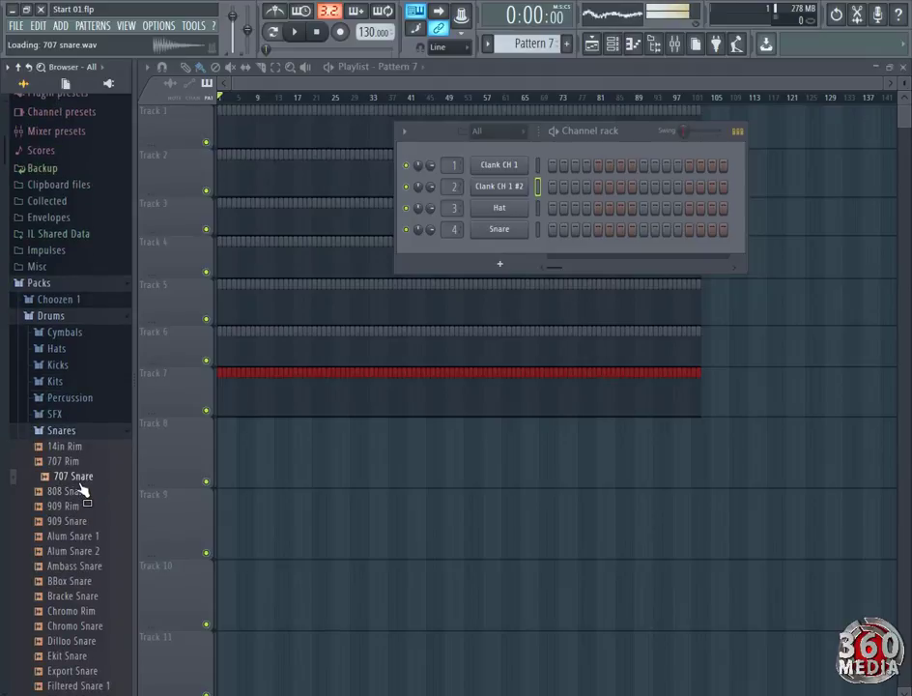
pyautogui.click(81, 490)
pyautogui.click(84, 482)
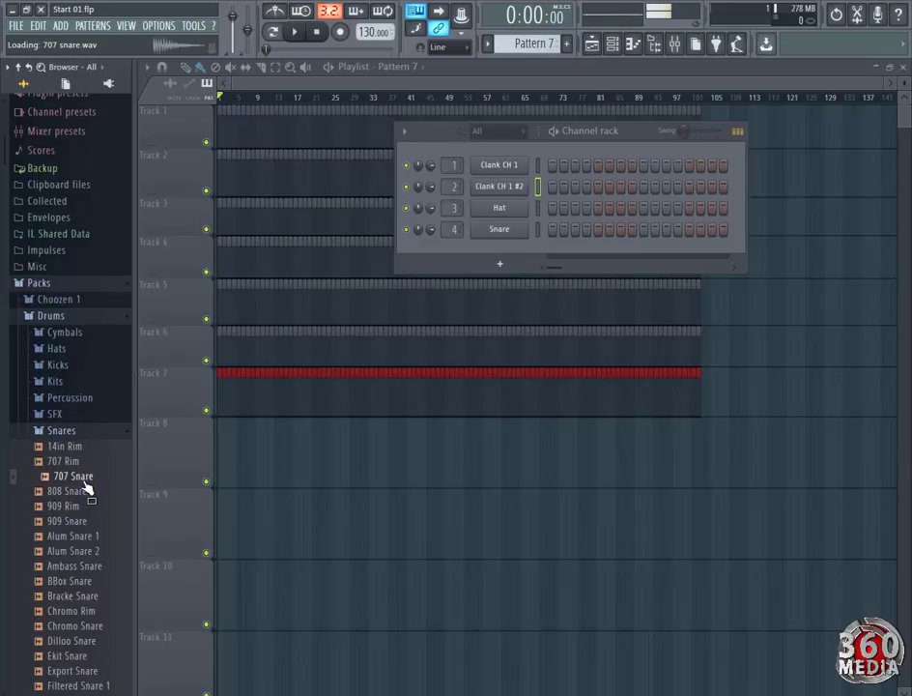
pyautogui.moveTo(85, 486); pyautogui.dragTo(495, 170)
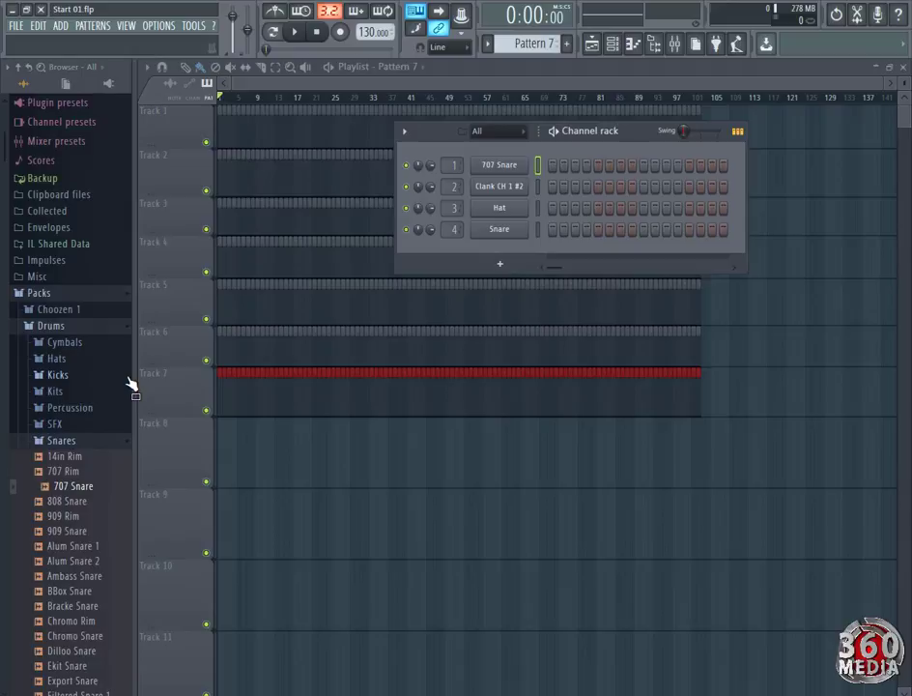
# Step: Load 808 Snare onto channel 2 and undo the clip painted on Track 7
pyautogui.click(69, 486)
pyautogui.click(76, 473)
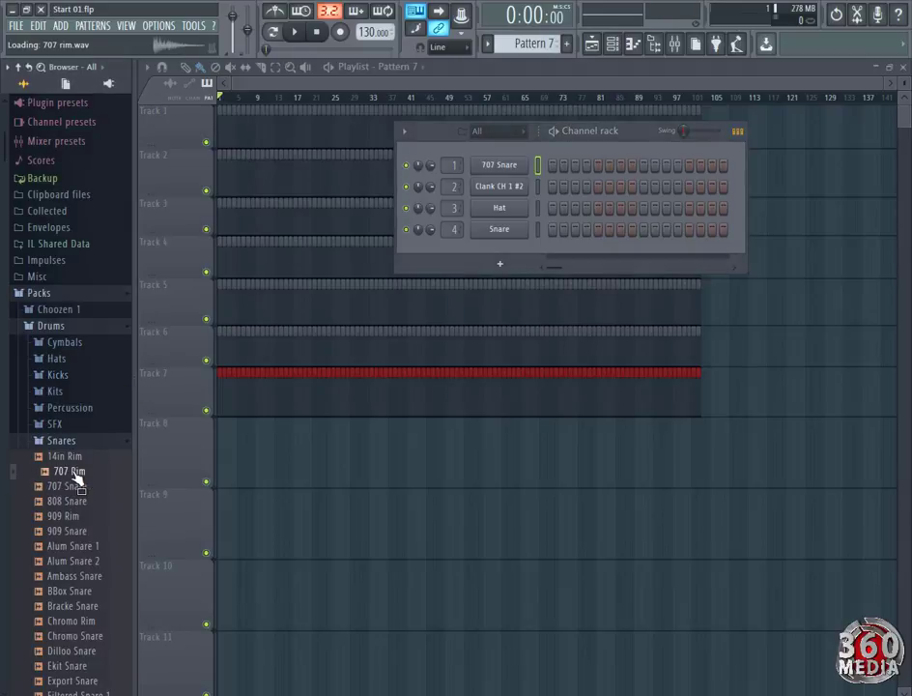
pyautogui.press('Down')
pyautogui.press('Down')
pyautogui.press('Down')
pyautogui.press('Down')
pyautogui.press('Down')
pyautogui.press('Down')
pyautogui.press('Down')
pyautogui.press('Down')
pyautogui.press('Down')
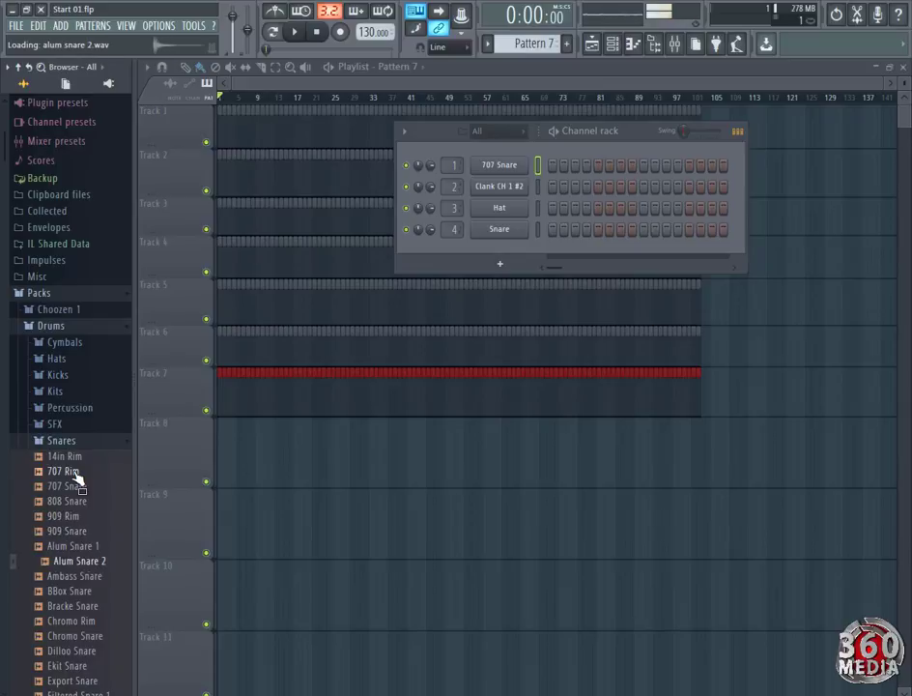
pyautogui.press('Up')
pyautogui.press('Up')
pyautogui.press('Up')
pyautogui.press('Up')
pyautogui.press('Up')
pyautogui.press('Up')
pyautogui.press('Up')
pyautogui.press('Up')
pyautogui.press('Up')
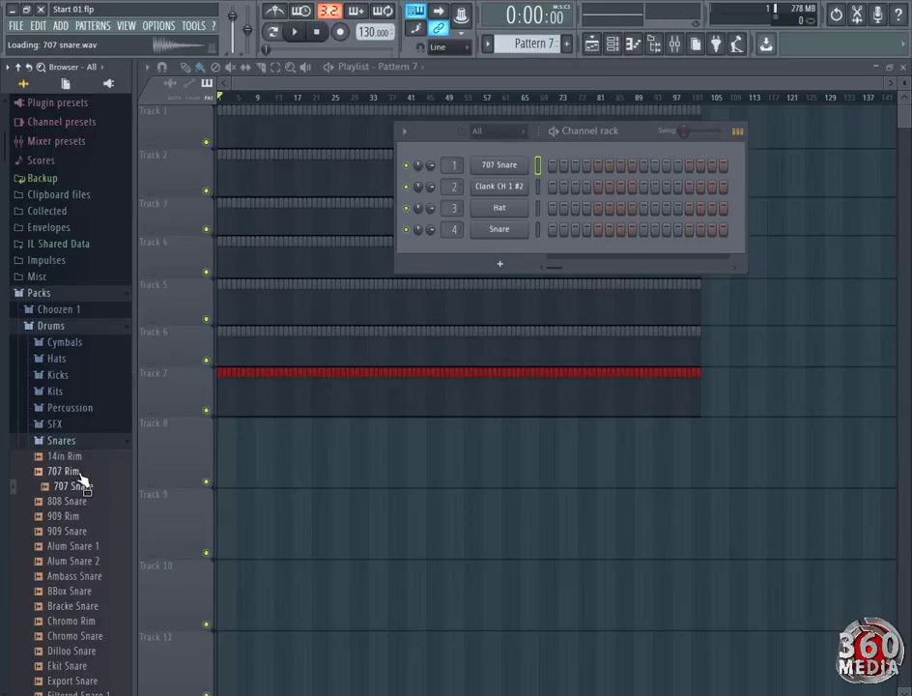
pyautogui.click(67, 486)
pyautogui.click(74, 502)
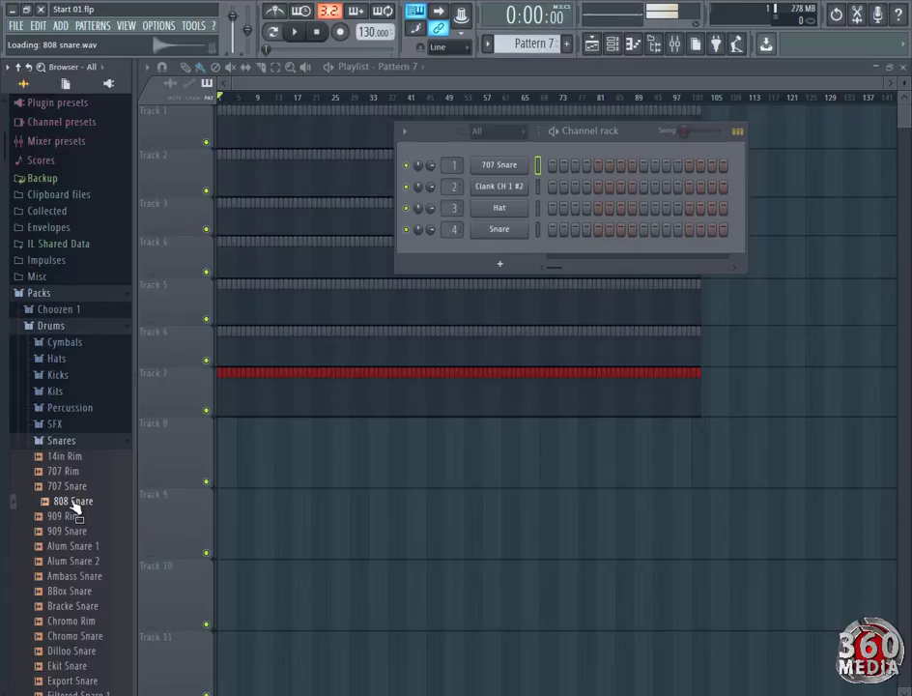
pyautogui.moveTo(74, 508); pyautogui.dragTo(501, 188)
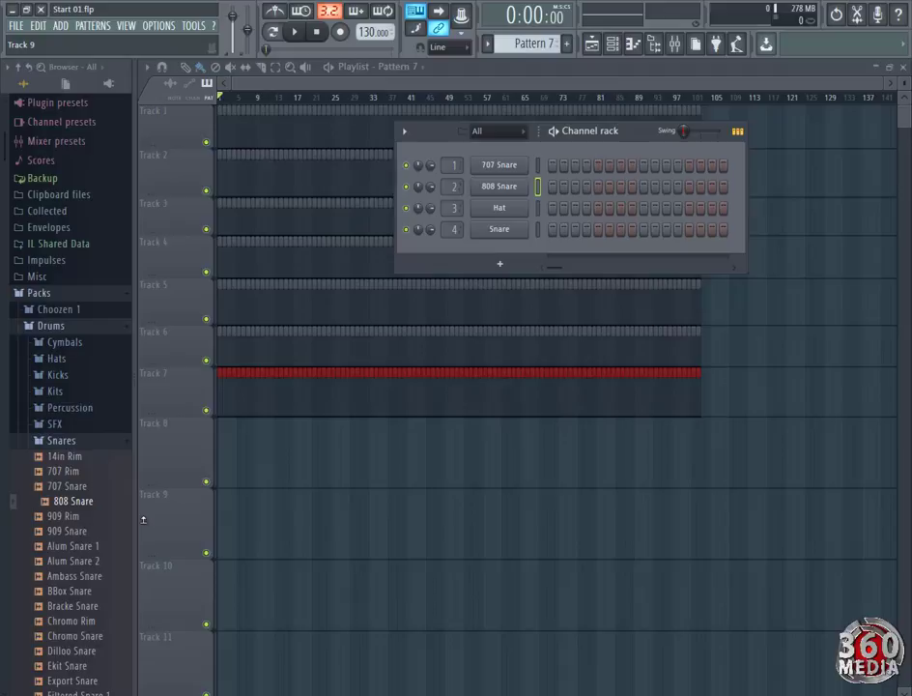
pyautogui.hotkey('ctrl', 'z')
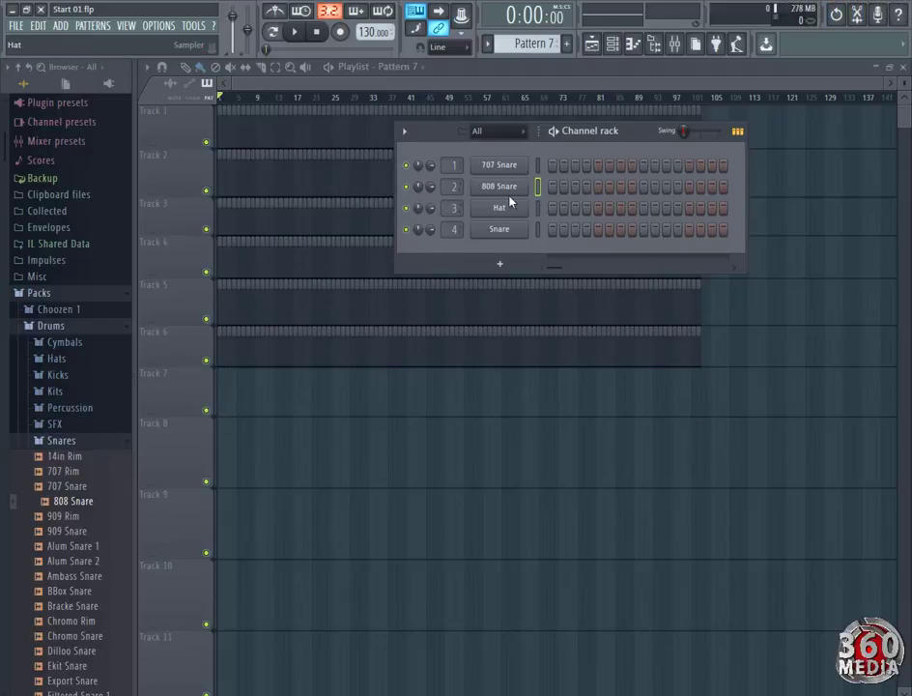
pyautogui.click(60, 487)
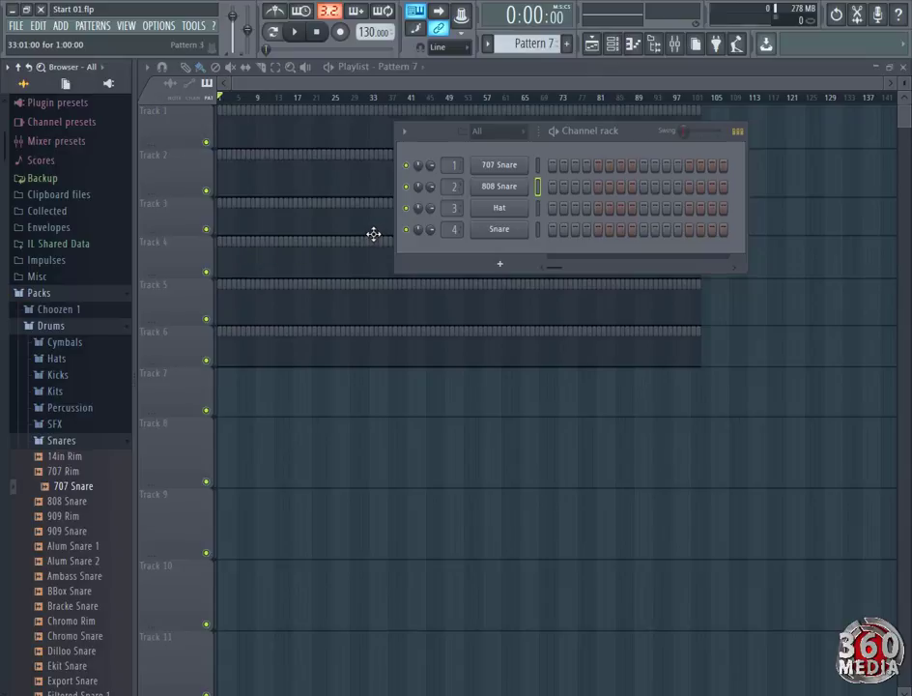
# Step: From Packs > Drums > Percussion, load Grv Clap 02 onto channel 2, replacing 808 Snare
pyautogui.moveTo(34, 330); pyautogui.dragTo(66, 446)
pyautogui.click(64, 443)
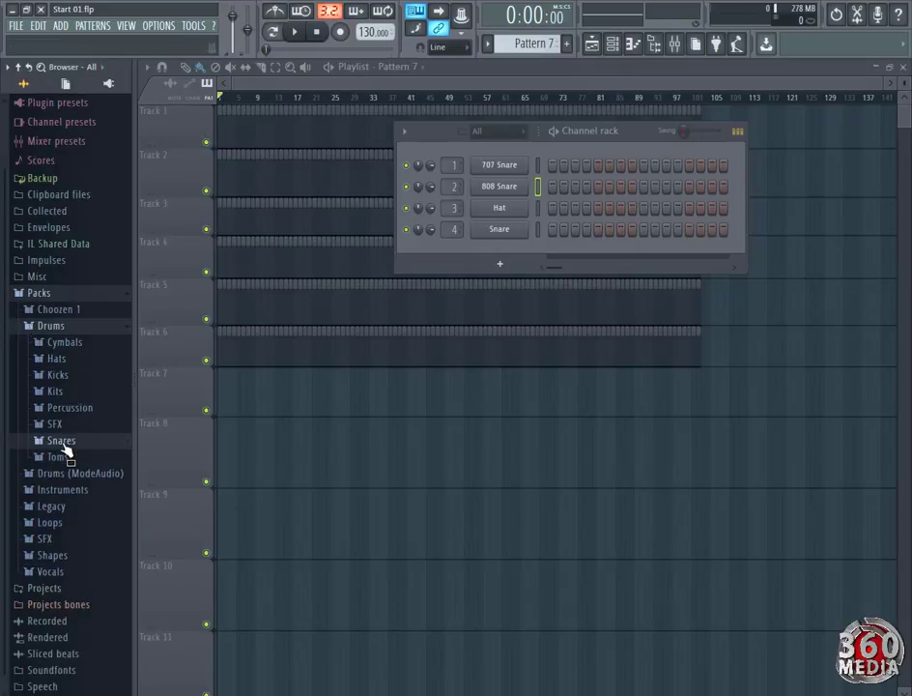
pyautogui.click(62, 440)
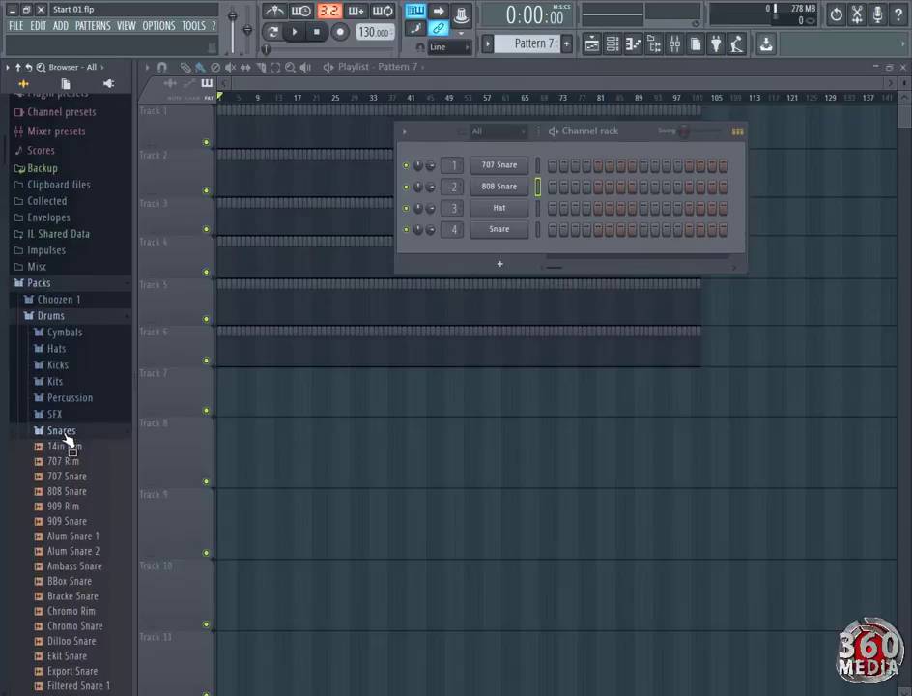
pyautogui.click(62, 430)
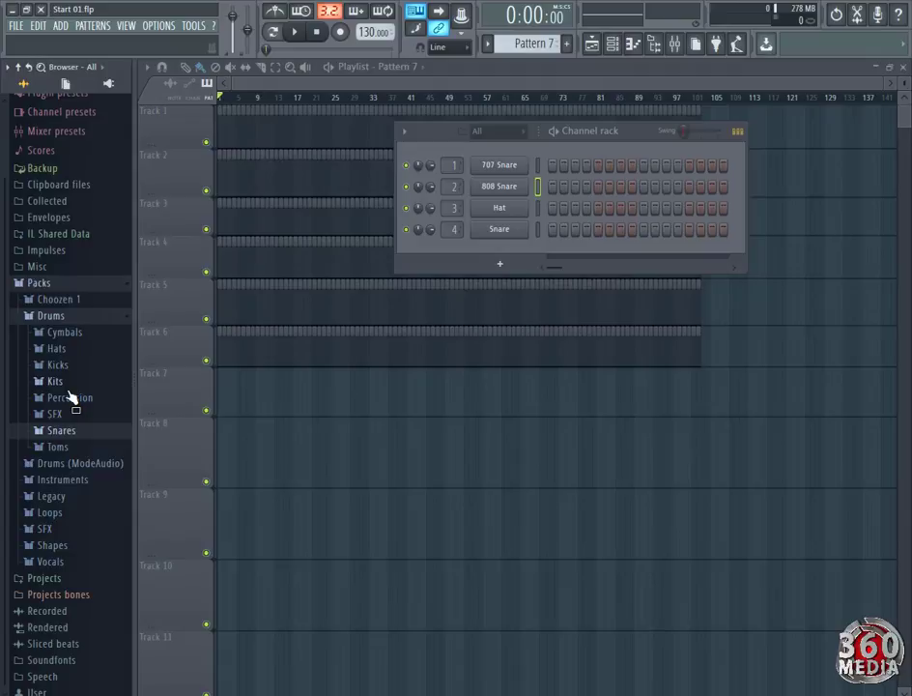
pyautogui.click(90, 399)
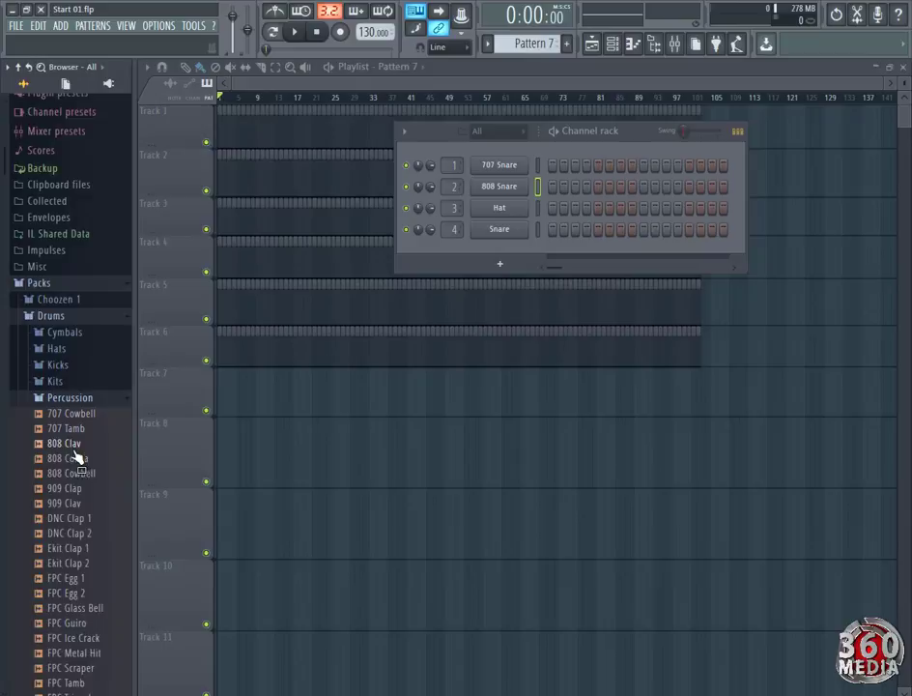
pyautogui.scroll(-8, 77, 458)
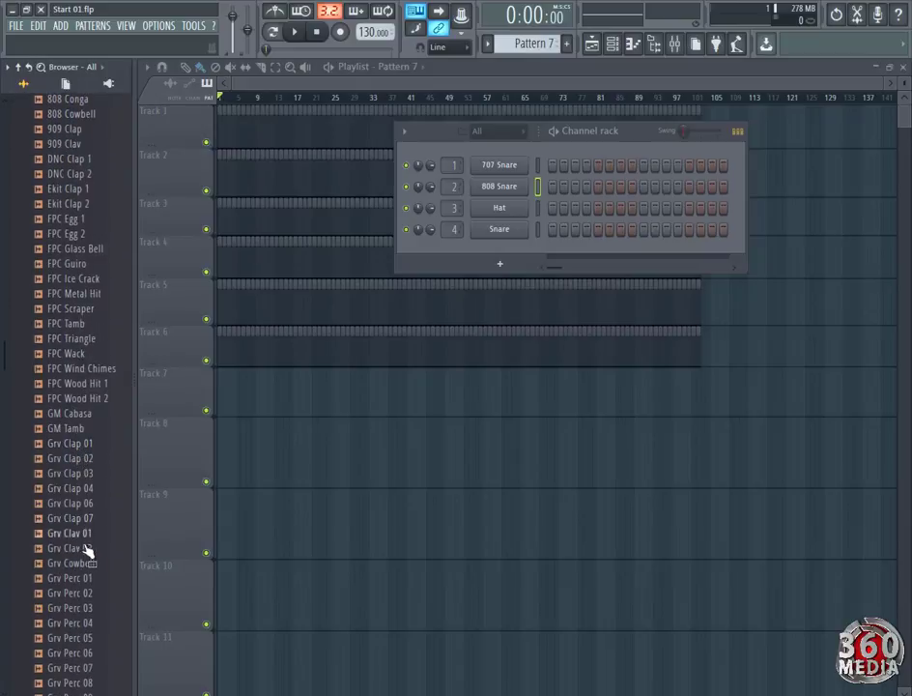
pyautogui.click(87, 458)
pyautogui.click(90, 454)
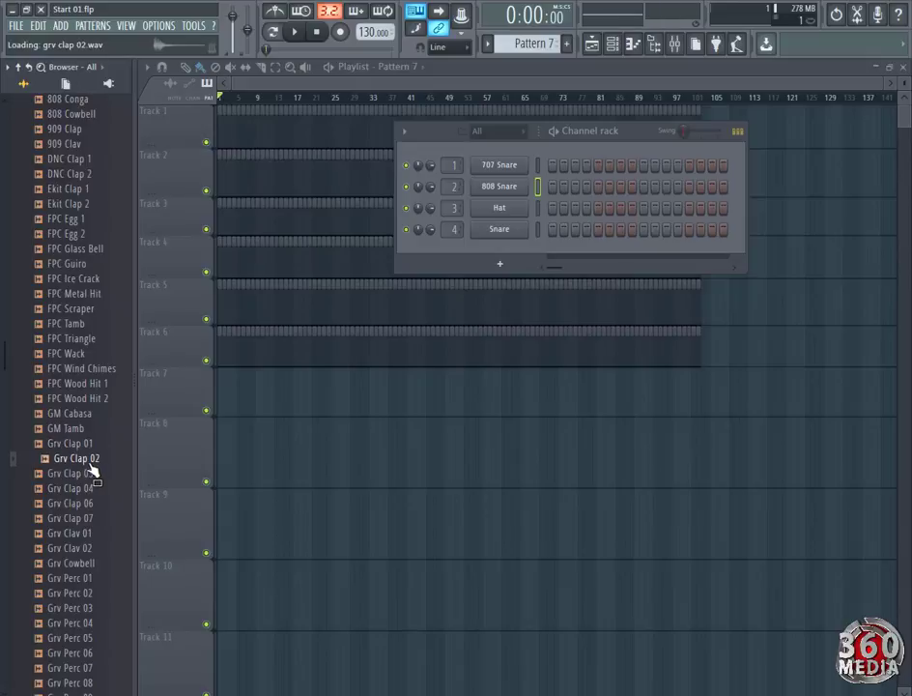
pyautogui.moveTo(53, 465); pyautogui.dragTo(512, 196)
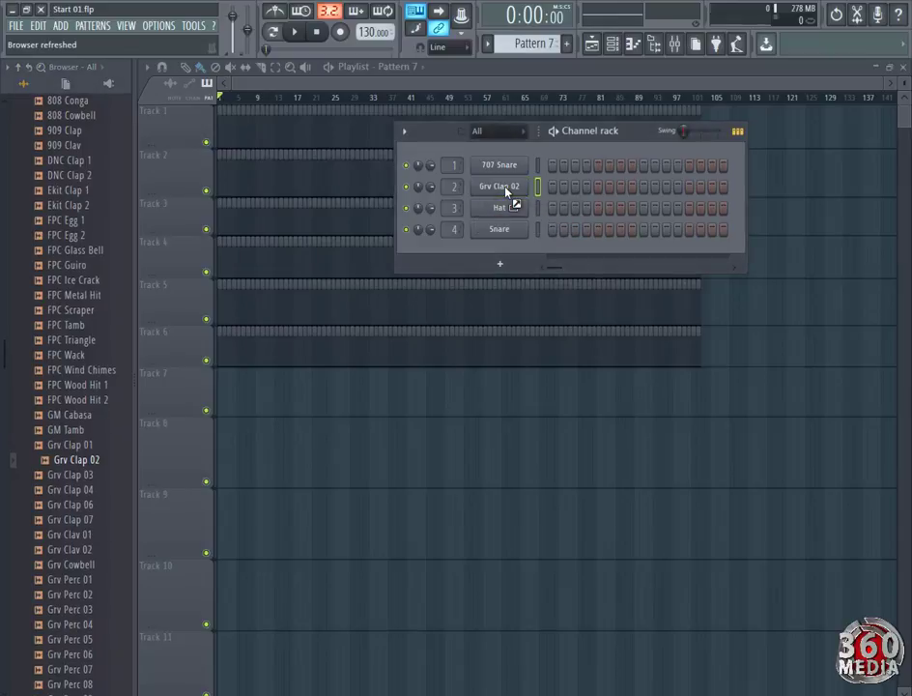
pyautogui.click(85, 463)
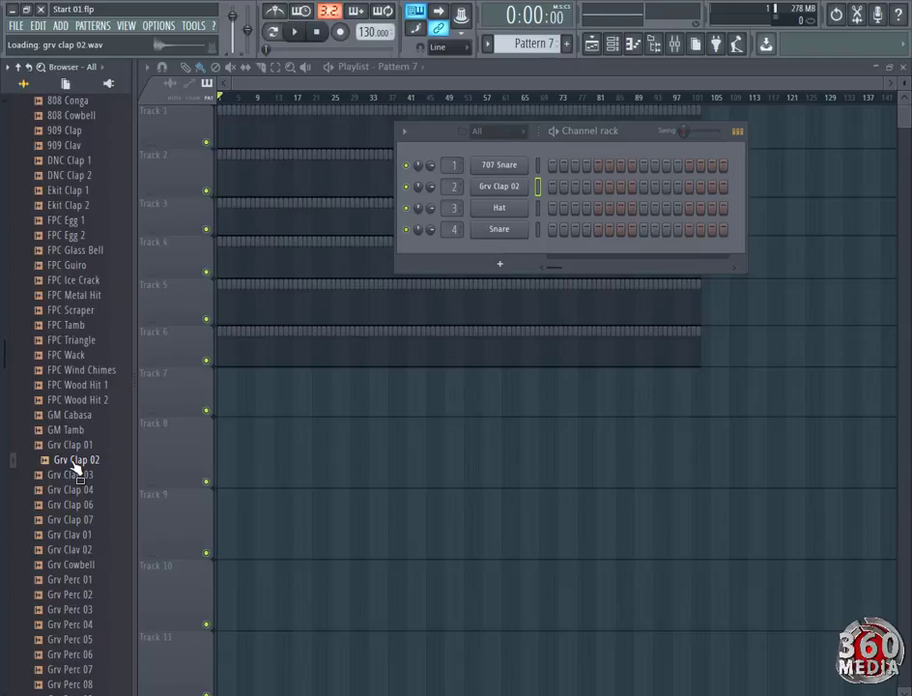
pyautogui.scroll(4, 72, 373)
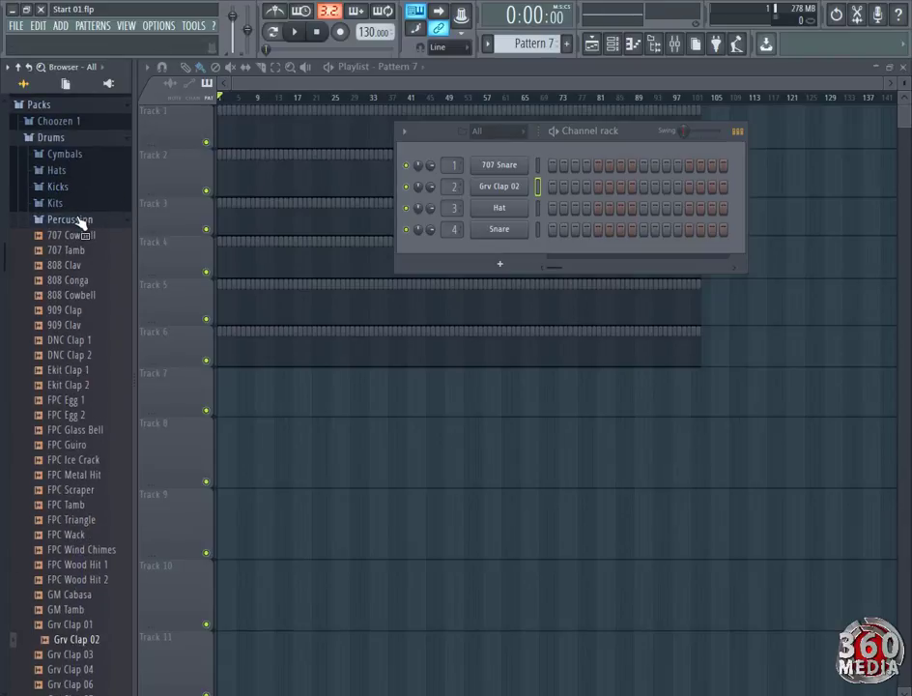
# Step: Open Packs > Instruments > Orchestral and preview Brass Section, Choir Ahh and Choir Ooh
pyautogui.click(77, 220)
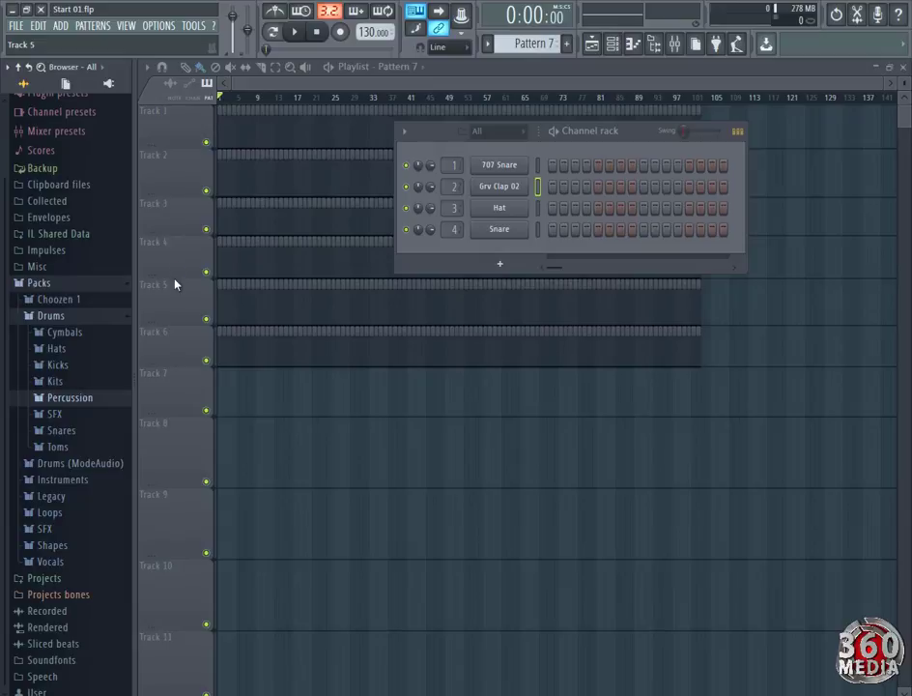
pyautogui.click(71, 482)
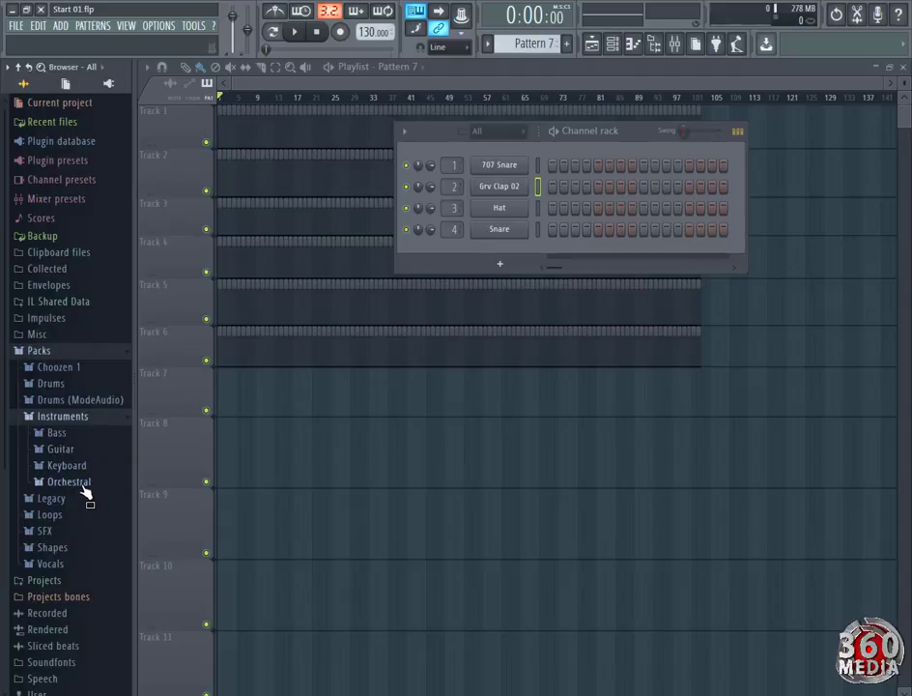
pyautogui.click(83, 485)
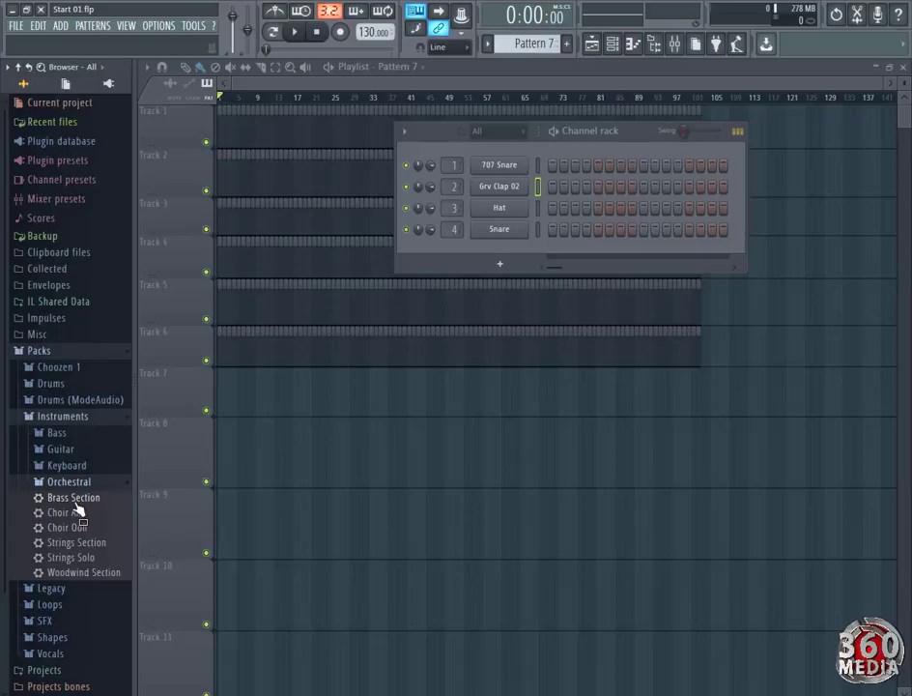
pyautogui.click(75, 498)
pyautogui.click(78, 513)
pyautogui.click(79, 528)
# Step: Load Choir Ooh onto the Hat channel, play a few notes, and close its DirectWave window
pyautogui.moveTo(82, 532); pyautogui.dragTo(501, 209)
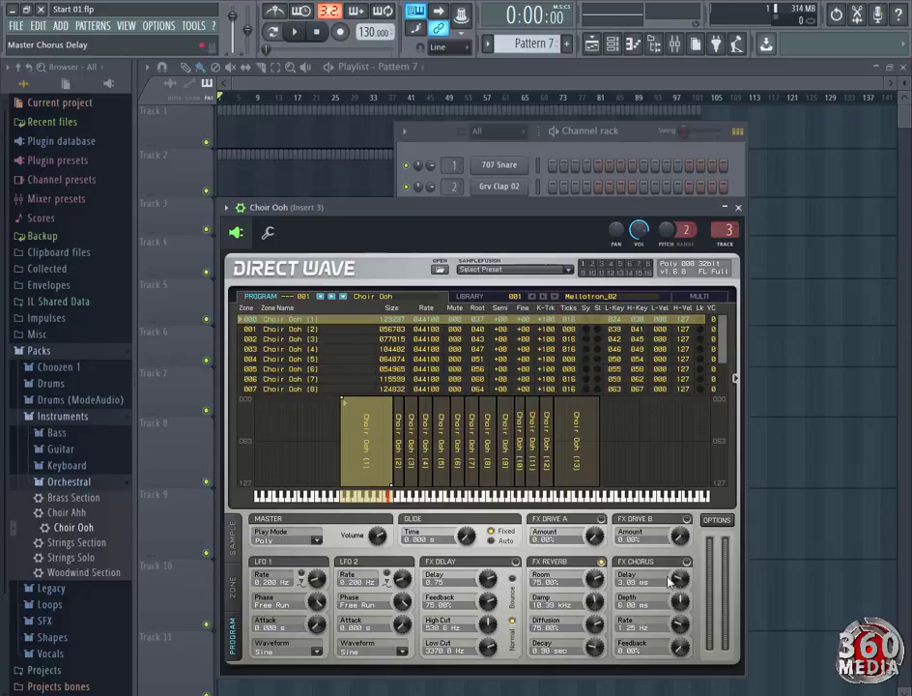
pyautogui.click(391, 497)
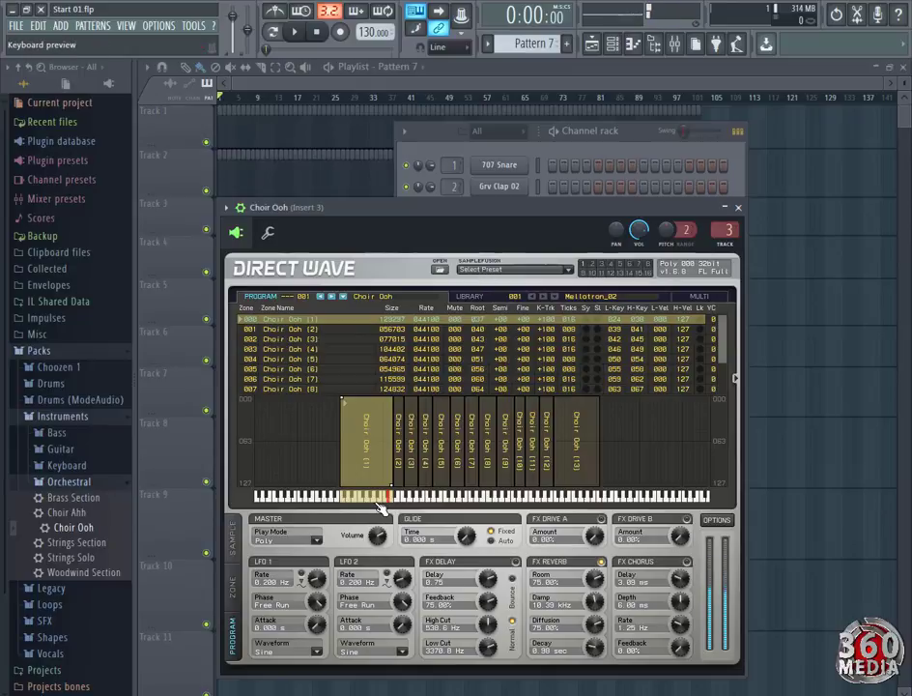
pyautogui.moveTo(382, 510); pyautogui.dragTo(464, 502)
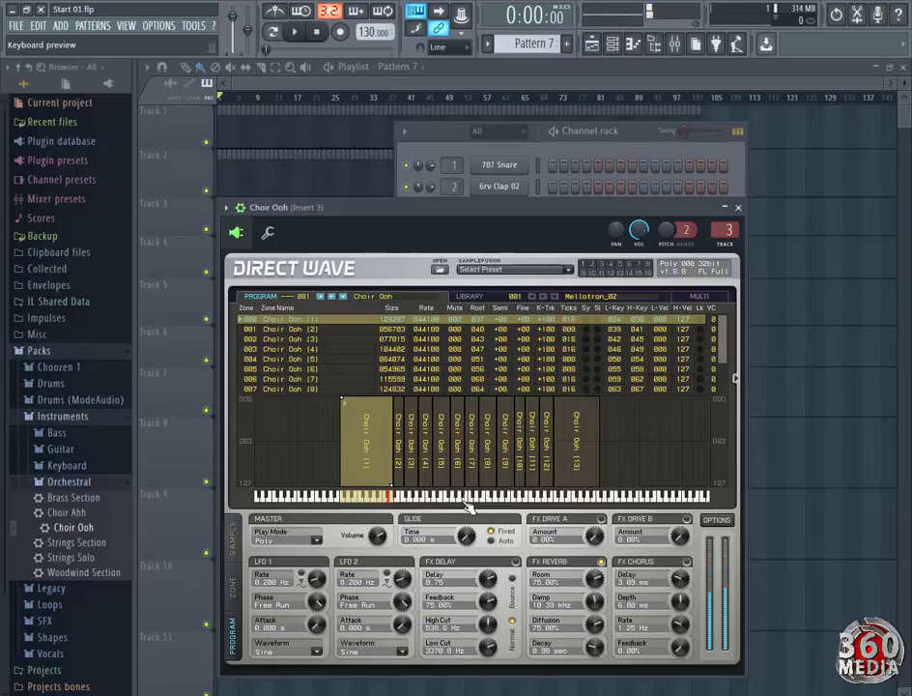
pyautogui.click(738, 208)
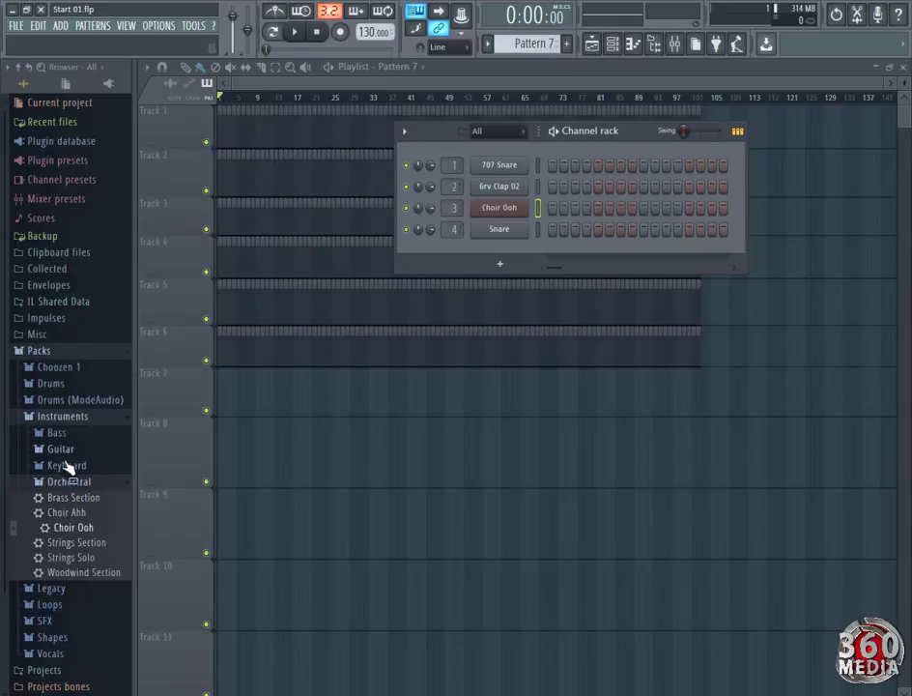
# Step: Open Legacy > Drums > HipHop, audition the kicks, and load HIP_Kick onto channel 4
pyautogui.click(60, 415)
pyautogui.click(47, 437)
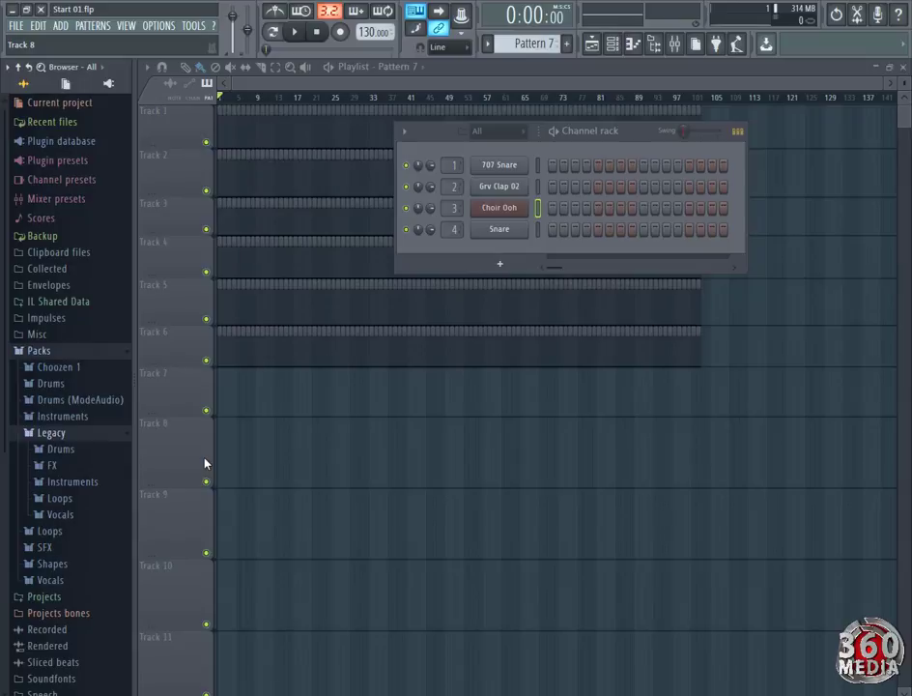
pyautogui.click(85, 450)
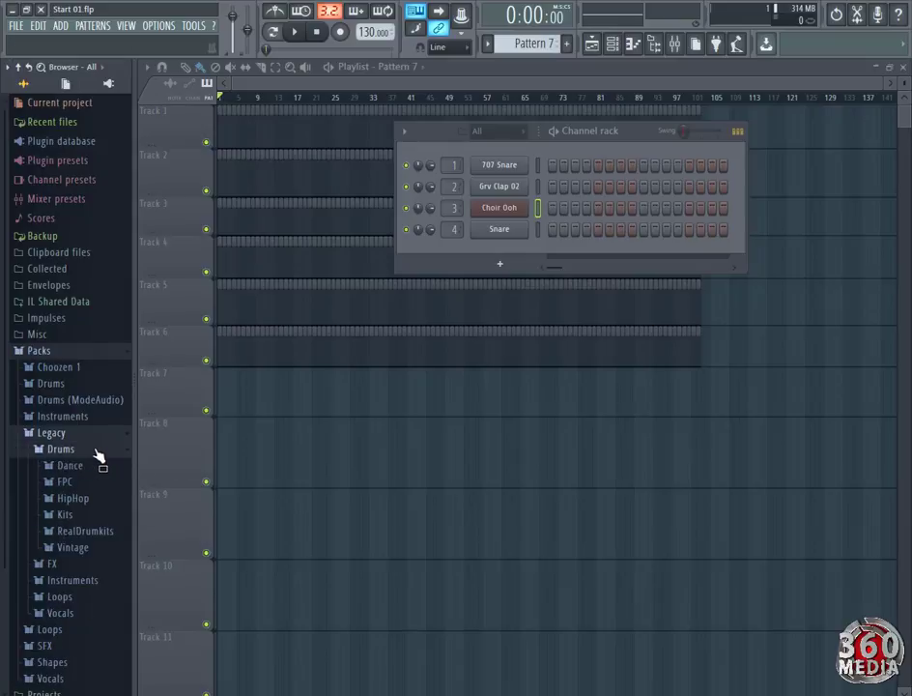
pyautogui.click(94, 499)
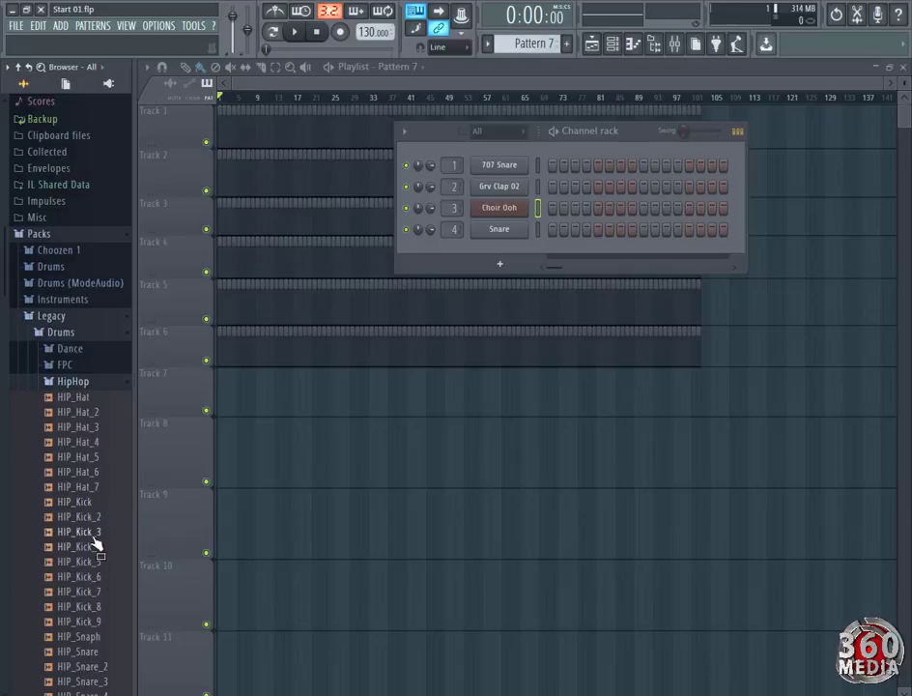
pyautogui.click(96, 519)
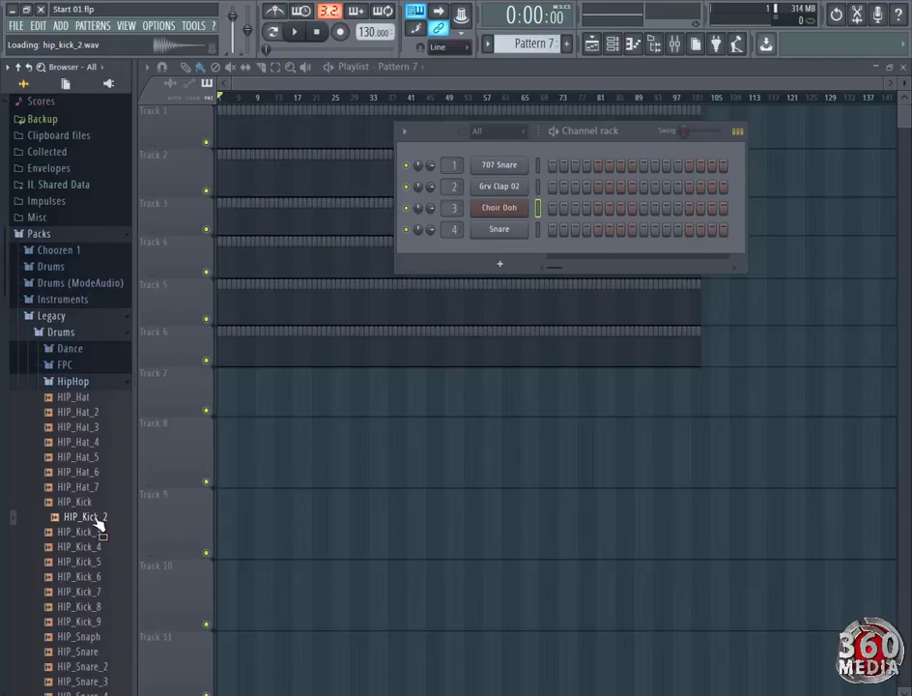
pyautogui.click(96, 503)
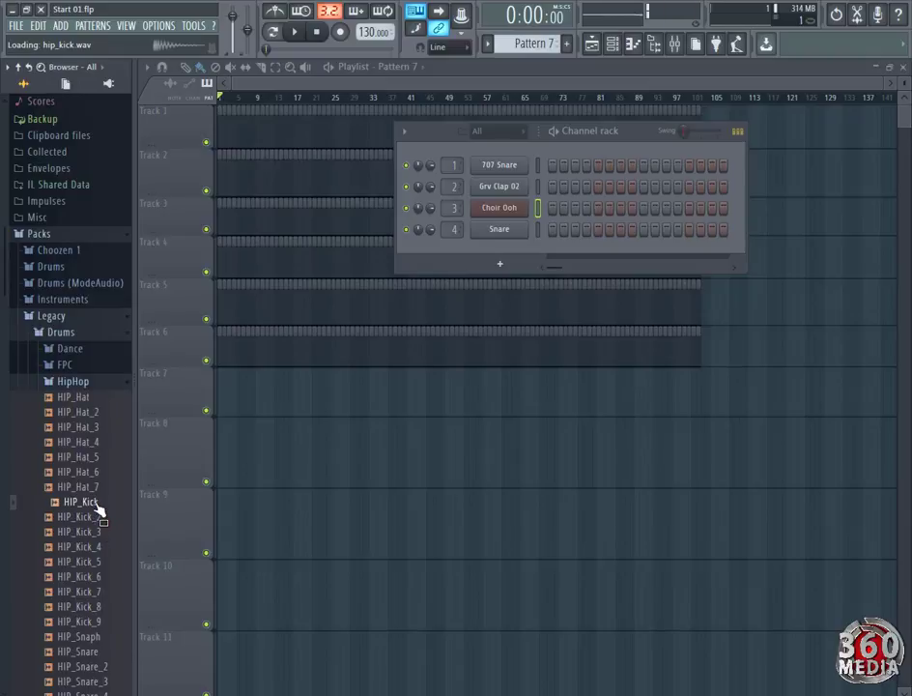
pyautogui.press('Down')
pyautogui.press('Down')
pyautogui.press('Down')
pyautogui.press('Down')
pyautogui.press('Down')
pyautogui.press('Down')
pyautogui.press('Down')
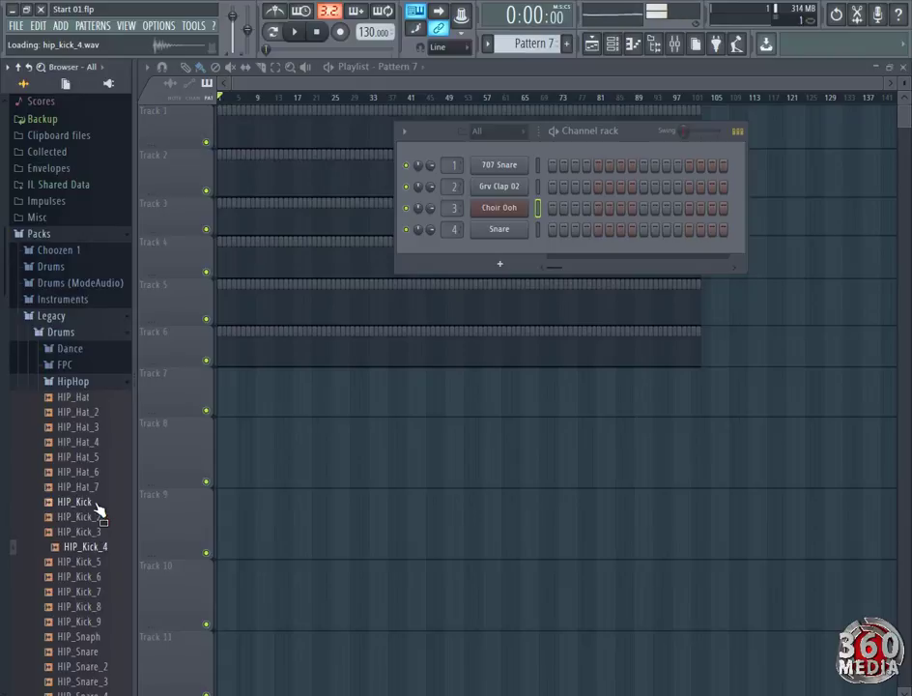
pyautogui.press('Up')
pyautogui.press('Up')
pyautogui.press('Up')
pyautogui.press('Up')
pyautogui.press('Up')
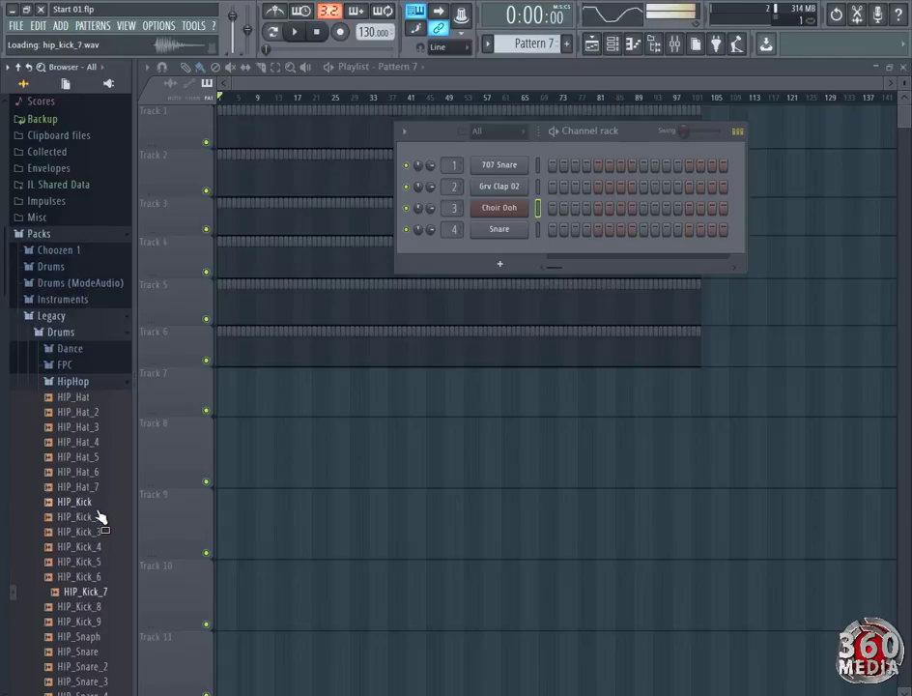
pyautogui.press('Up')
pyautogui.press('Up')
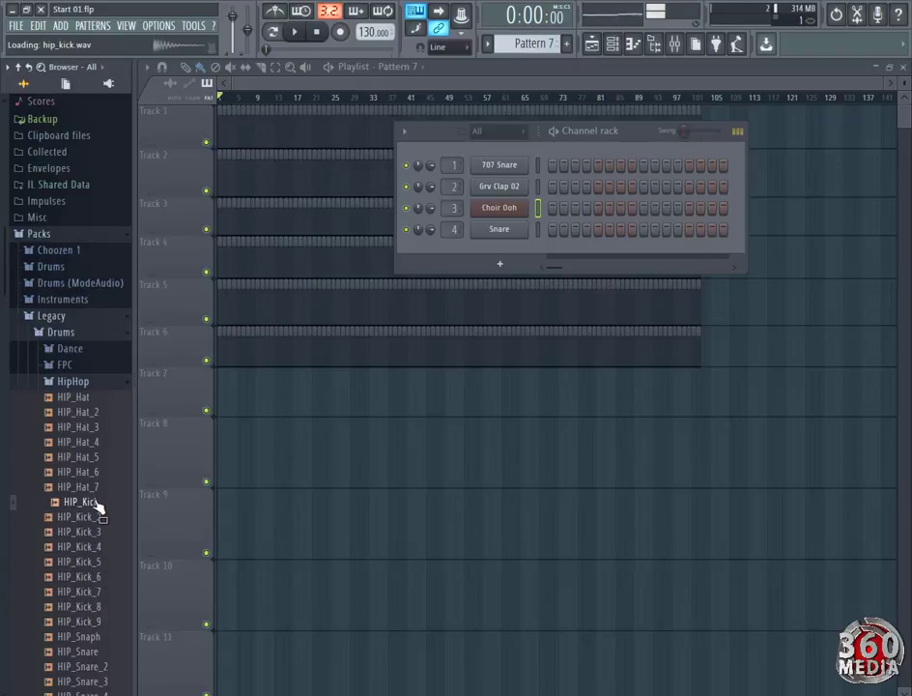
pyautogui.moveTo(75, 505); pyautogui.dragTo(503, 232)
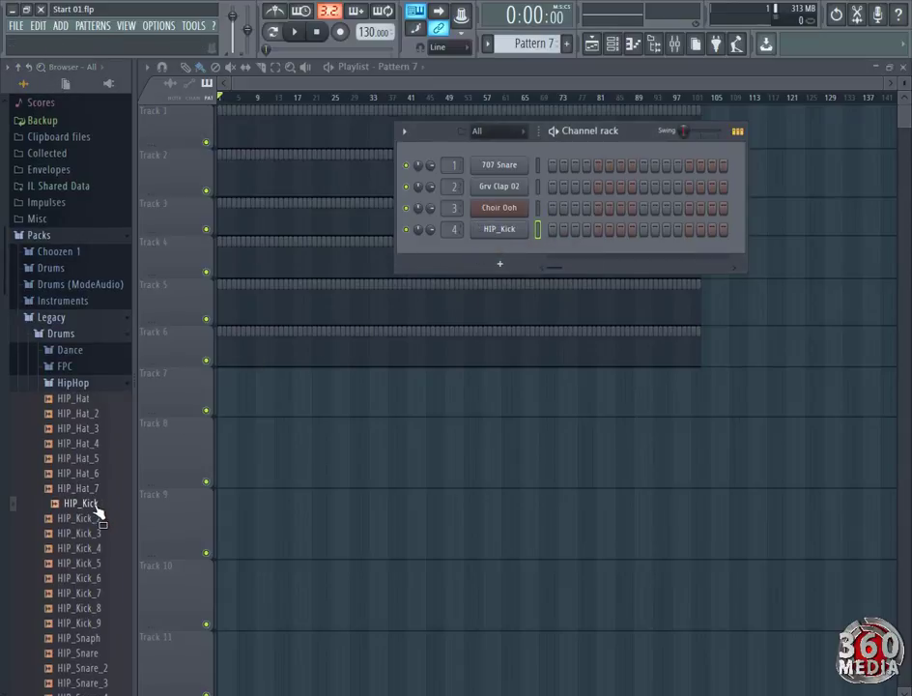
pyautogui.moveTo(96, 503); pyautogui.dragTo(89, 325)
# Step: Audition the hats and add HIP_Hat and HIP_Hat_4 as two new channels
pyautogui.scroll(-2, 100, 449)
pyautogui.click(84, 317)
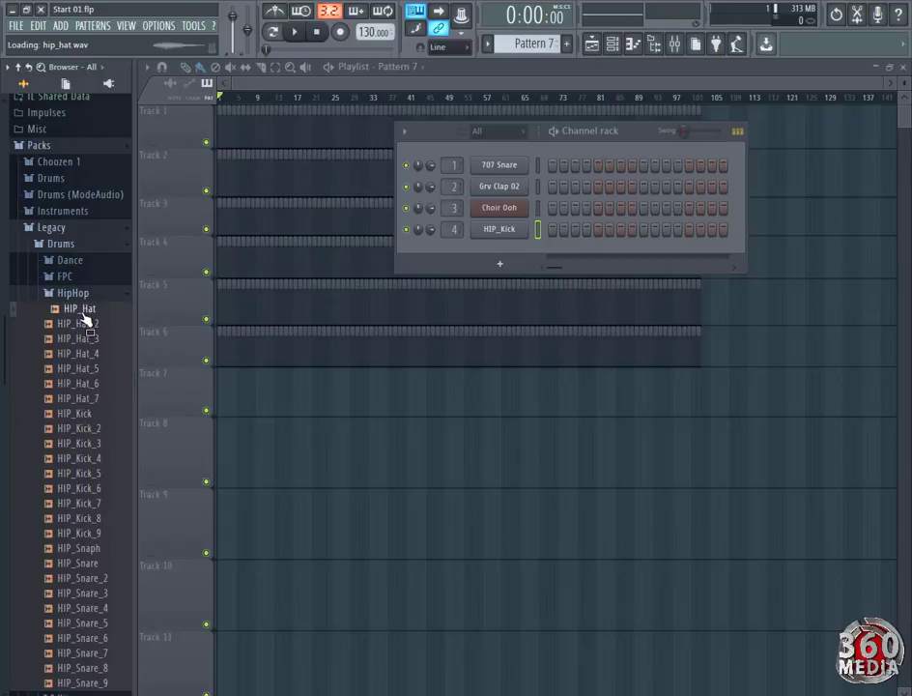
pyautogui.press('Down')
pyautogui.press('Down')
pyautogui.press('Down')
pyautogui.press('Down')
pyautogui.press('Down')
pyautogui.press('Down')
pyautogui.press('Down')
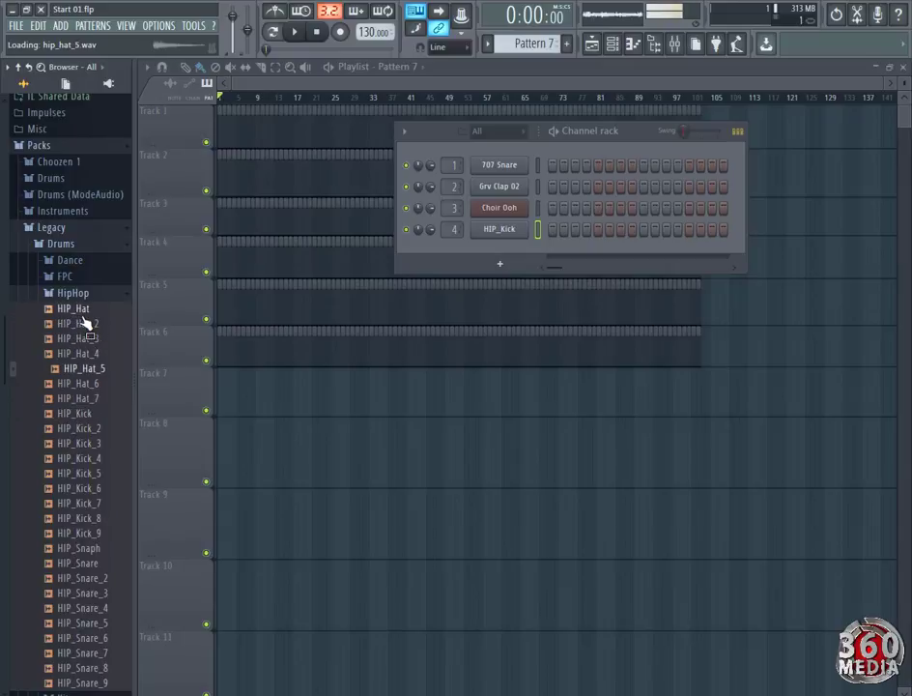
pyautogui.press('Up')
pyautogui.press('Up')
pyautogui.press('Up')
pyautogui.press('Up')
pyautogui.press('Up')
pyautogui.press('Up')
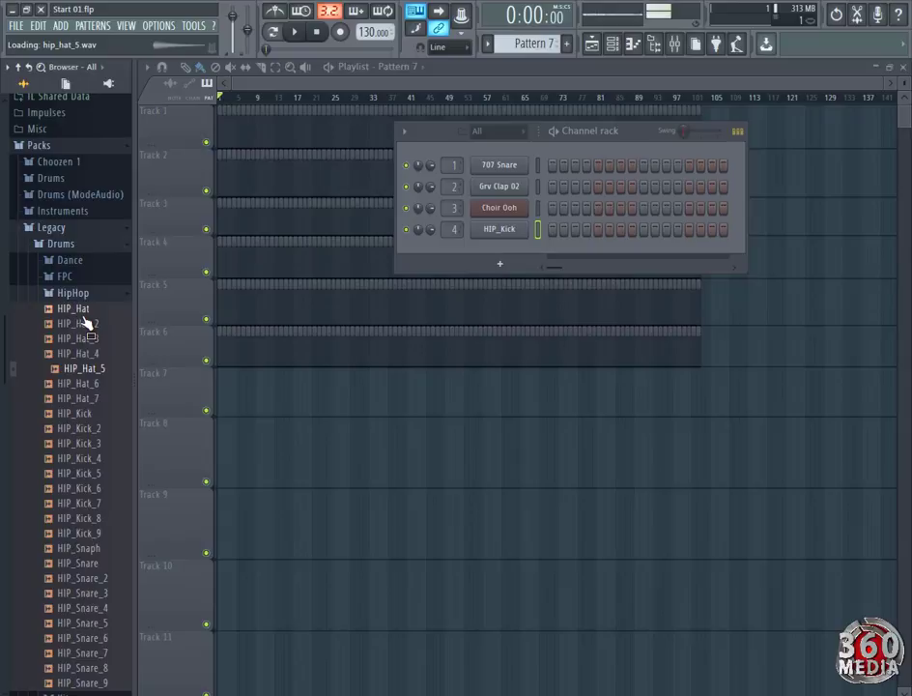
pyautogui.press('Up')
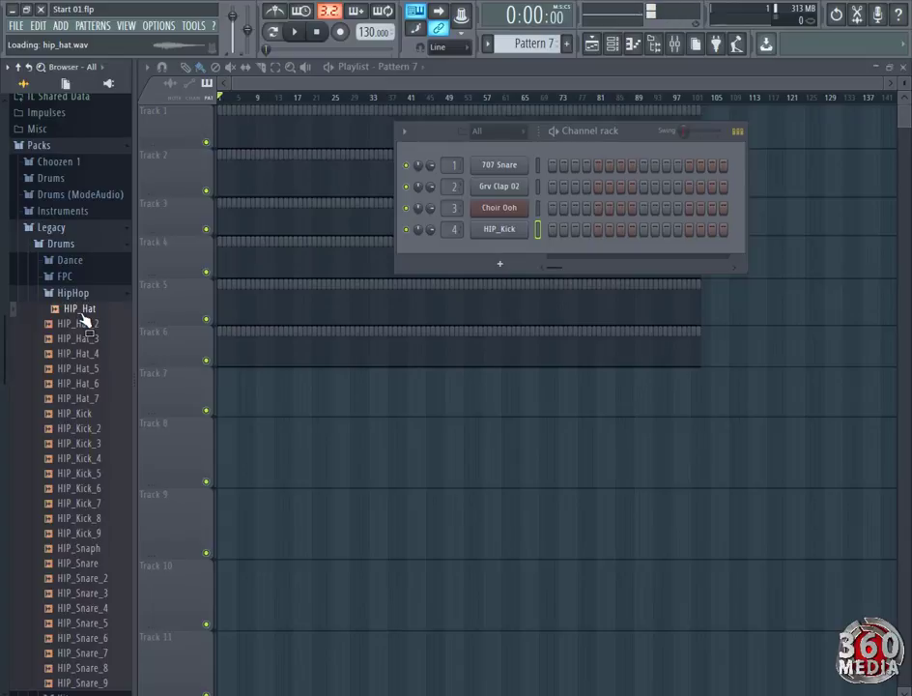
pyautogui.moveTo(83, 315); pyautogui.dragTo(432, 251)
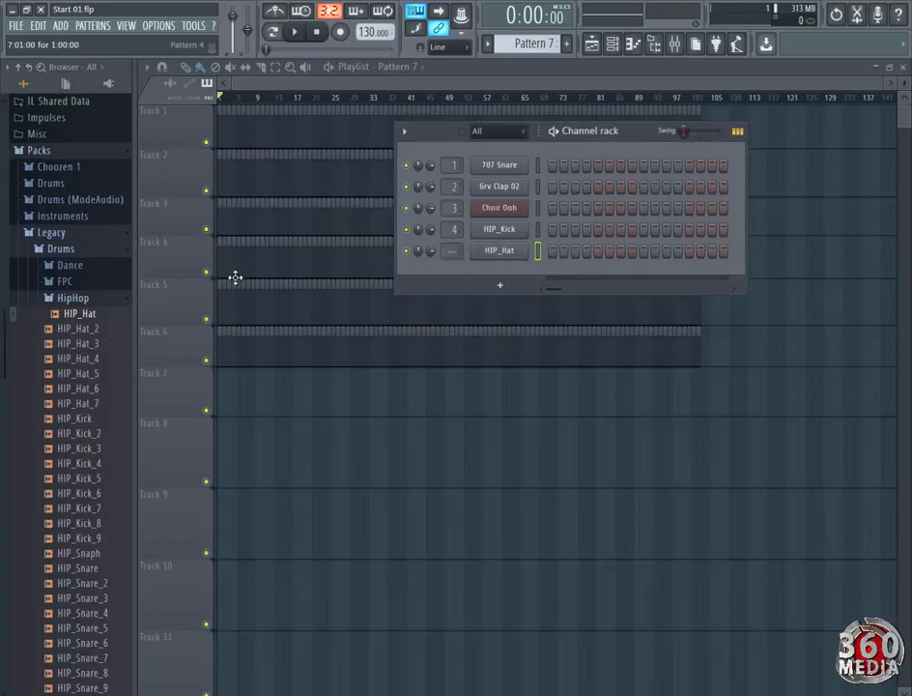
pyautogui.click(97, 360)
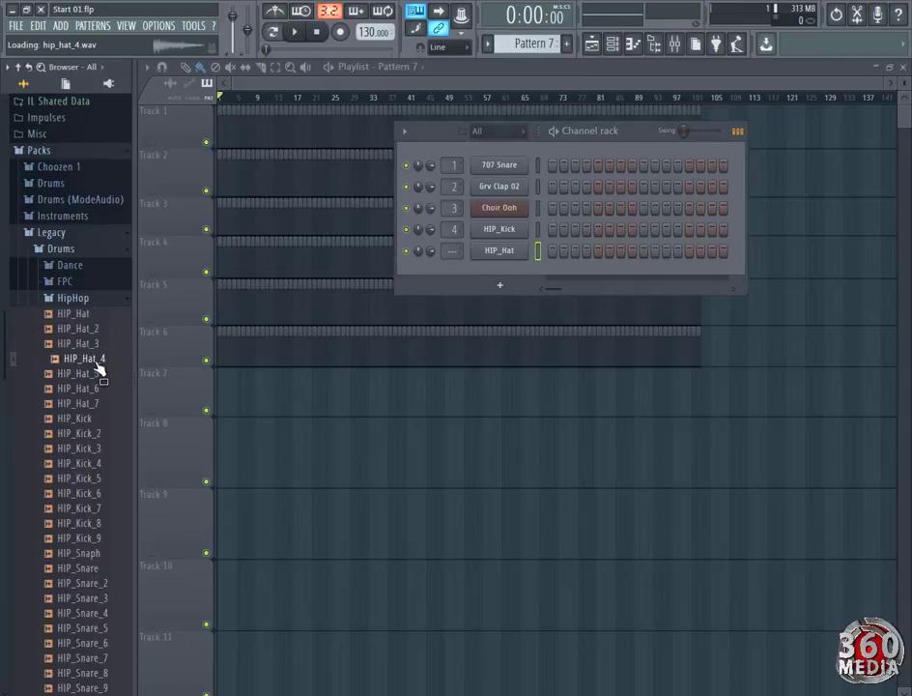
pyautogui.moveTo(98, 368); pyautogui.dragTo(430, 275)
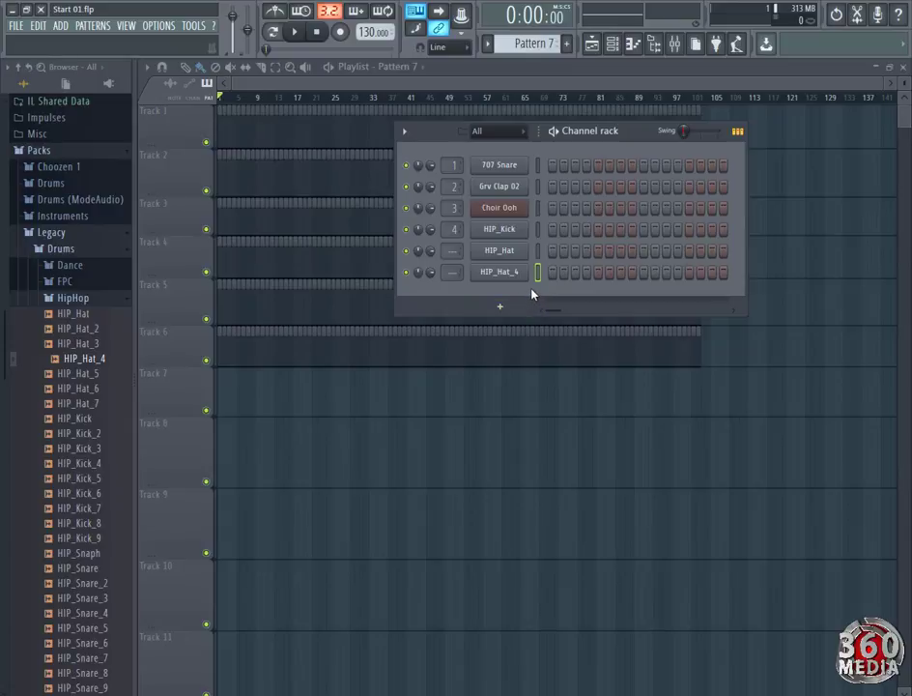
pyautogui.click(92, 299)
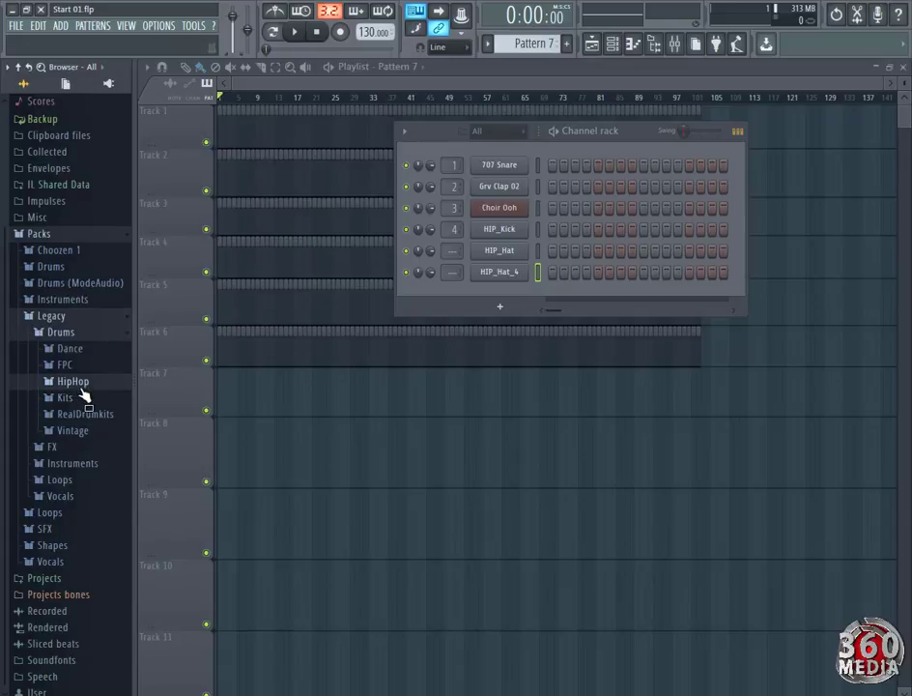
# Step: Browse to Plugin presets > Generators > Sytrus > Bell
pyautogui.click(31, 236)
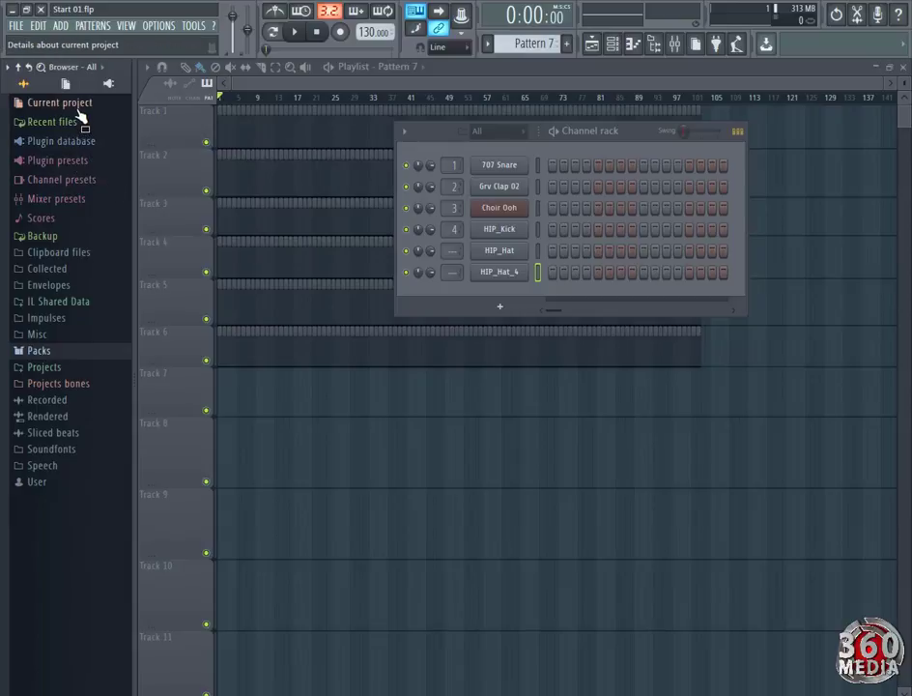
pyautogui.click(56, 163)
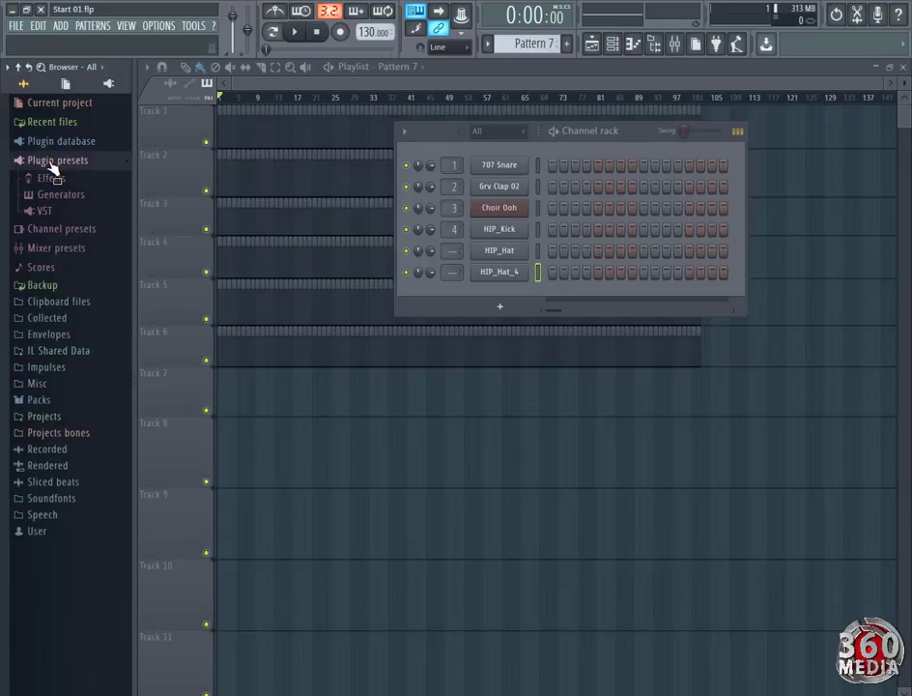
pyautogui.click(61, 196)
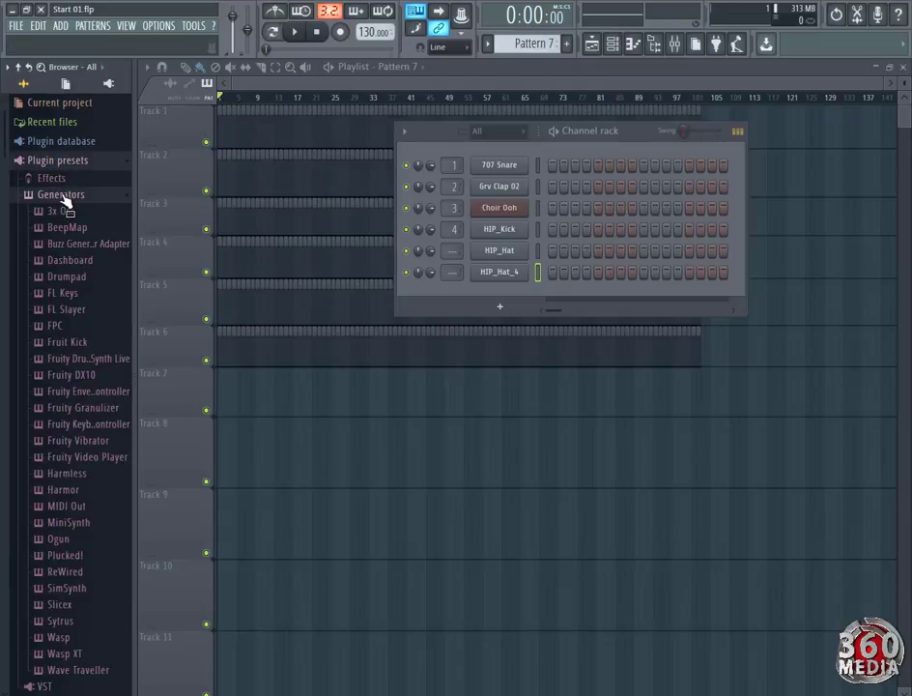
pyautogui.scroll(-5, 63, 464)
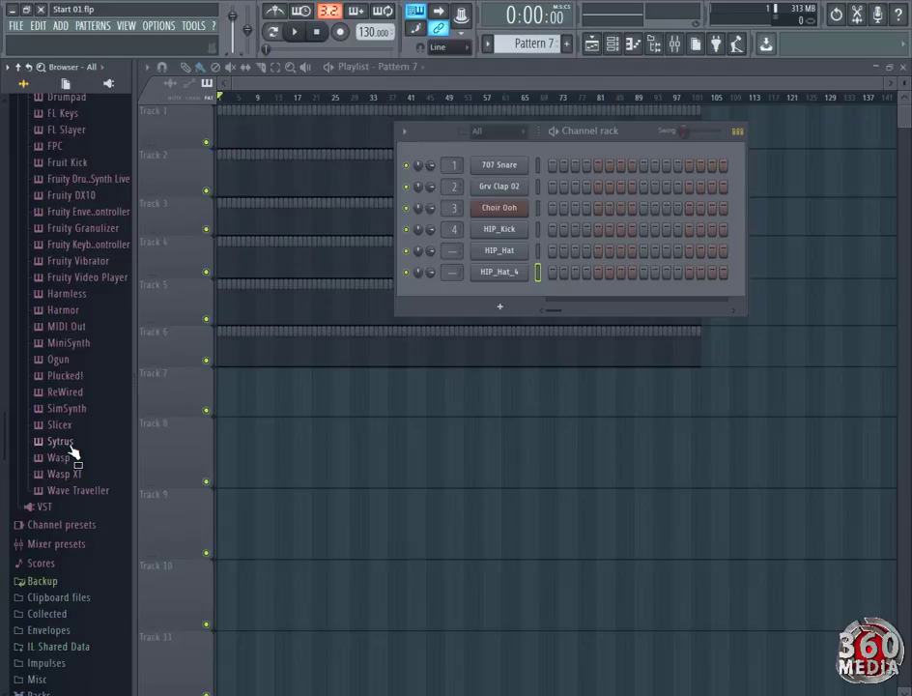
pyautogui.click(70, 443)
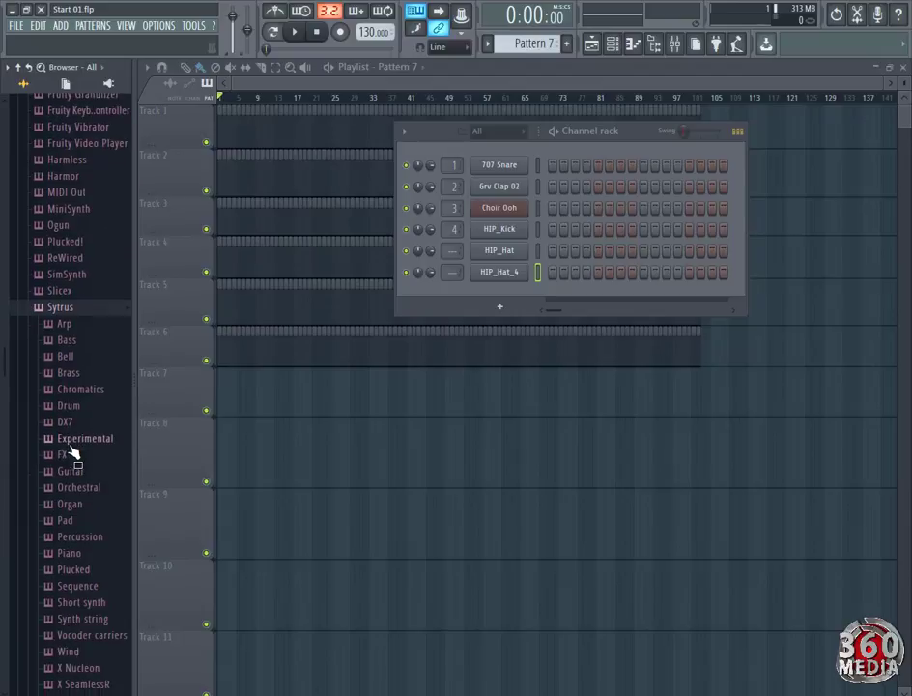
pyautogui.click(72, 357)
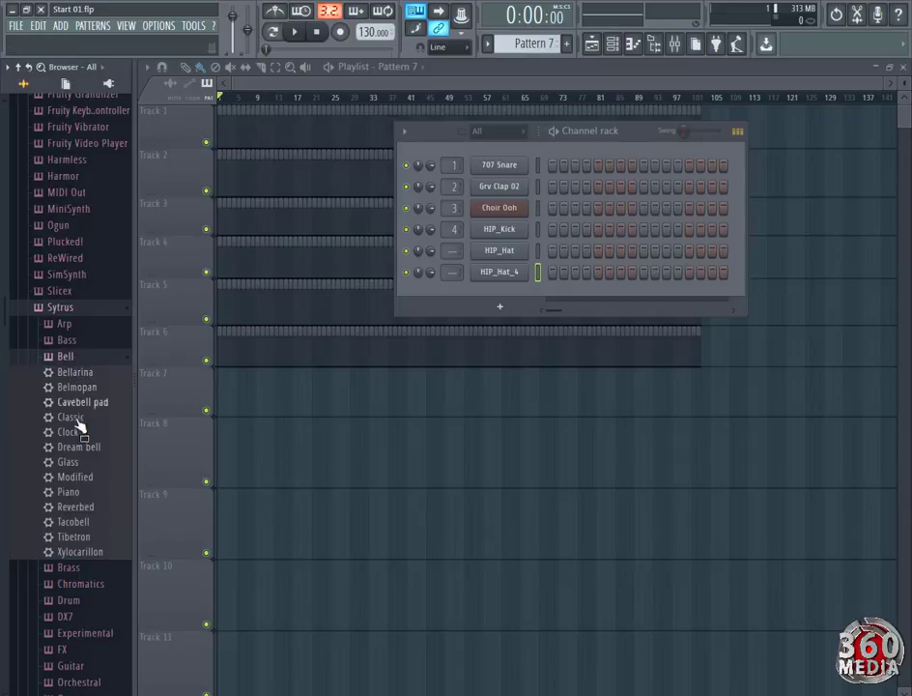
# Step: Load Dream bell as a new channel, play a few notes, and minimize its Sytrus window
pyautogui.moveTo(90, 452); pyautogui.dragTo(454, 289)
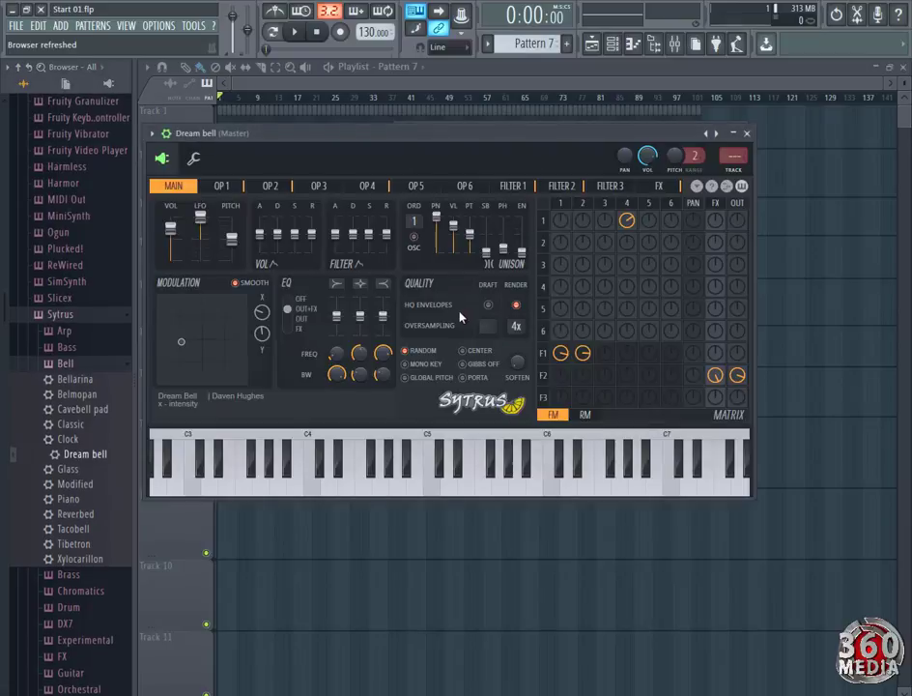
pyautogui.click(399, 486)
pyautogui.click(482, 486)
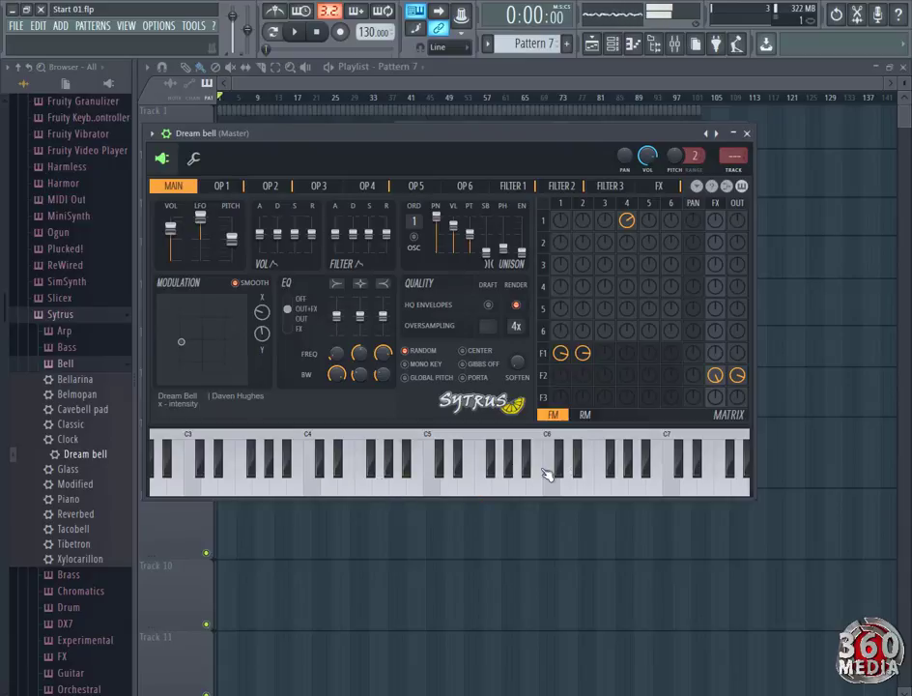
pyautogui.click(588, 480)
pyautogui.click(434, 481)
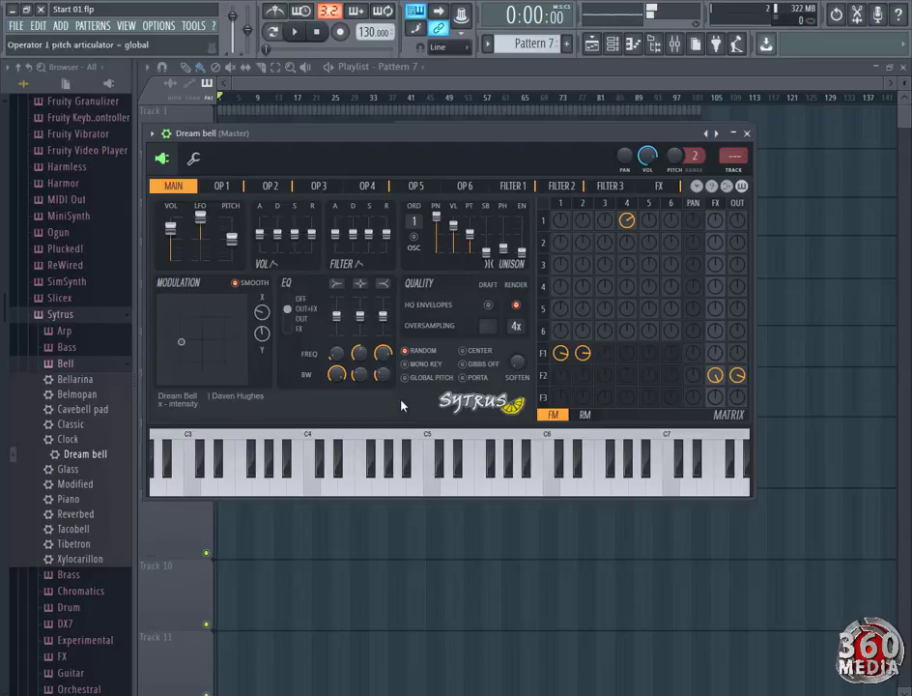
pyautogui.click(512, 483)
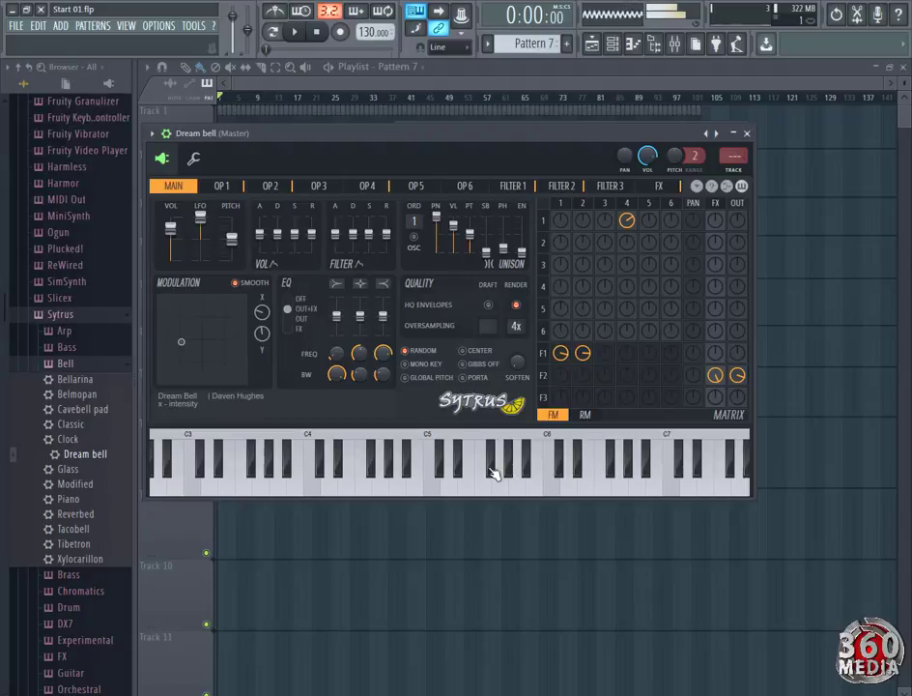
pyautogui.click(734, 135)
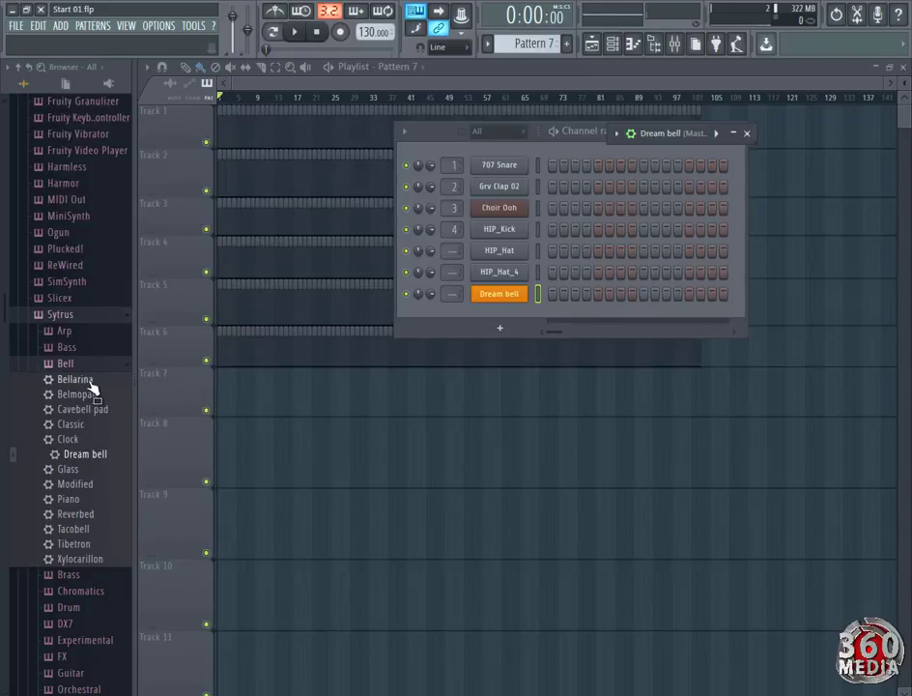
# Step: Open the Sytrus Brass presets and add Greasy 2 as a new channel after auditioning it
pyautogui.click(119, 366)
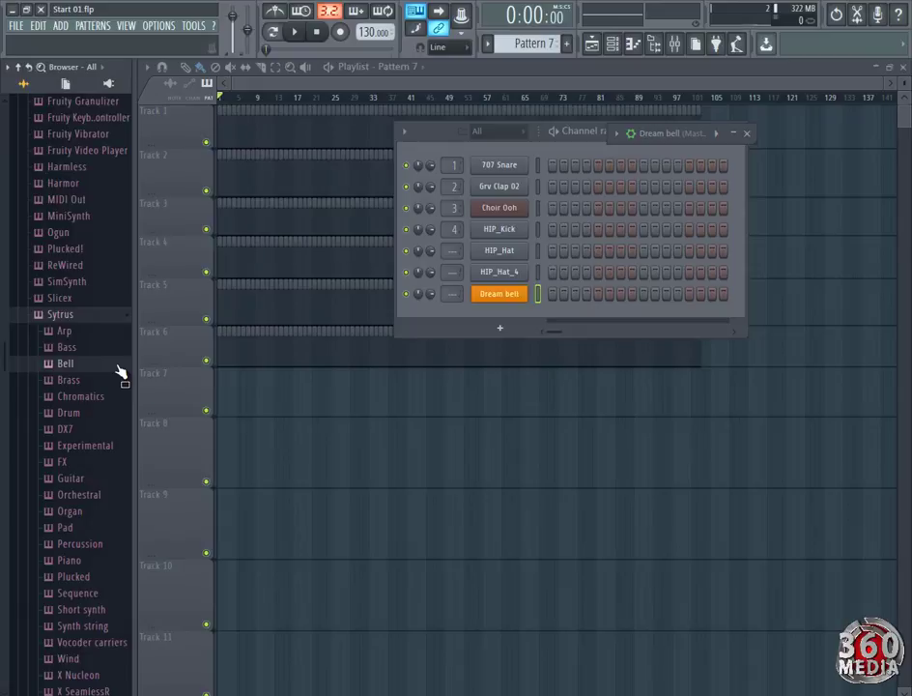
pyautogui.click(70, 380)
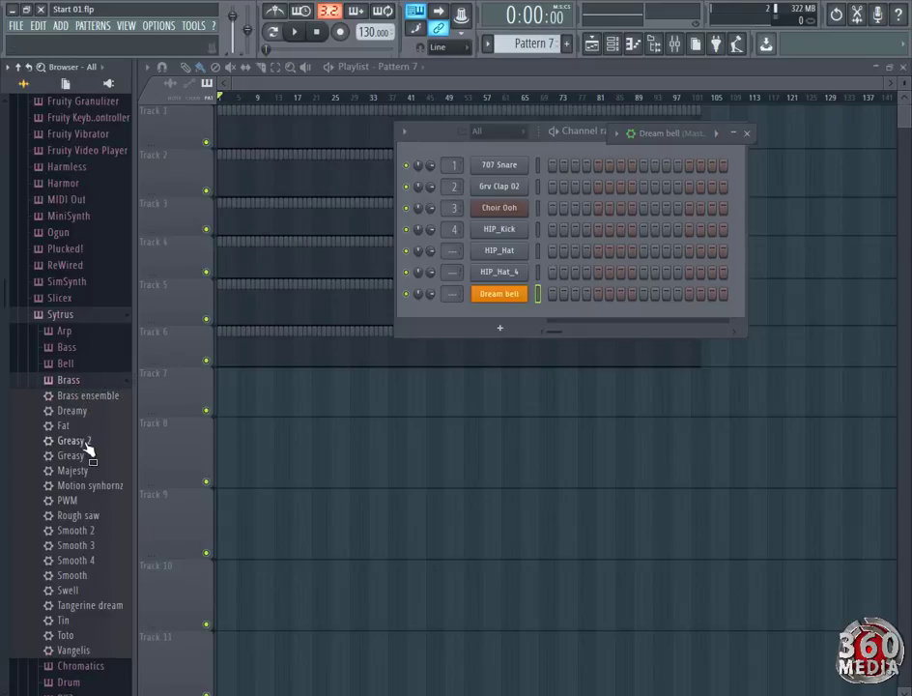
pyautogui.moveTo(80, 449); pyautogui.dragTo(430, 324)
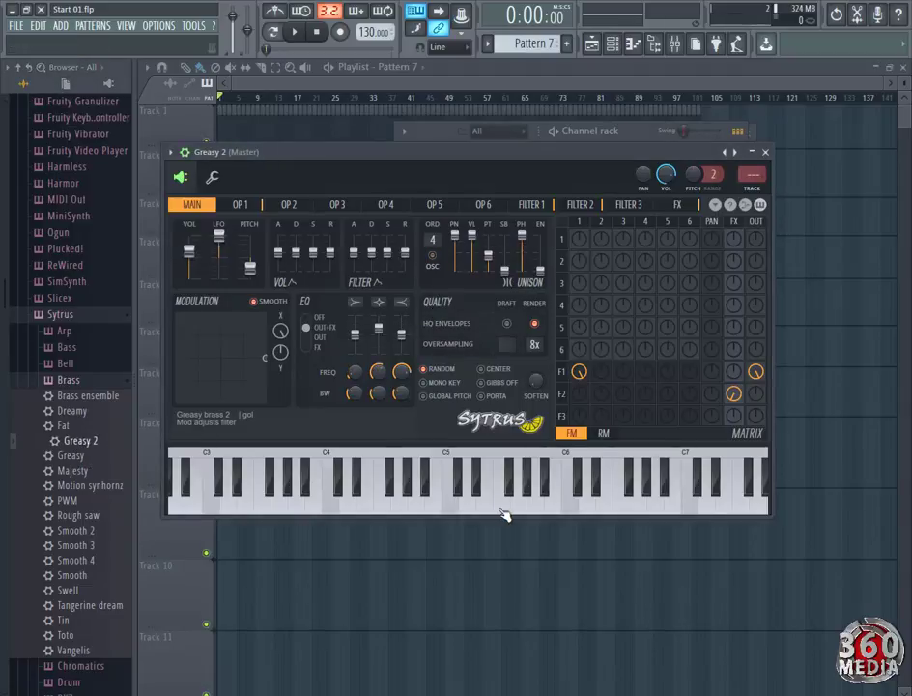
pyautogui.click(422, 496)
pyautogui.click(442, 496)
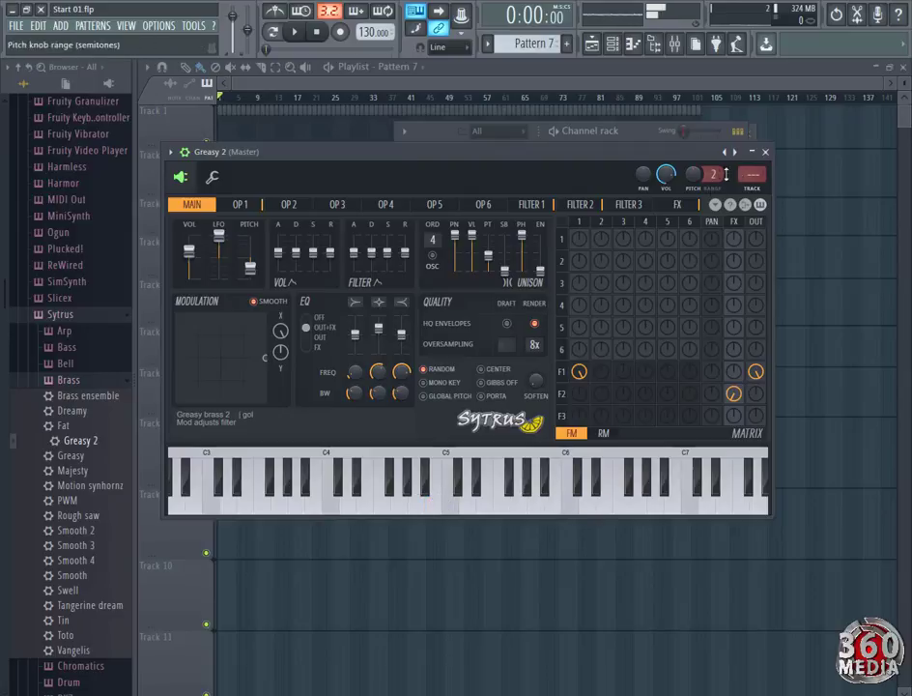
pyautogui.click(752, 152)
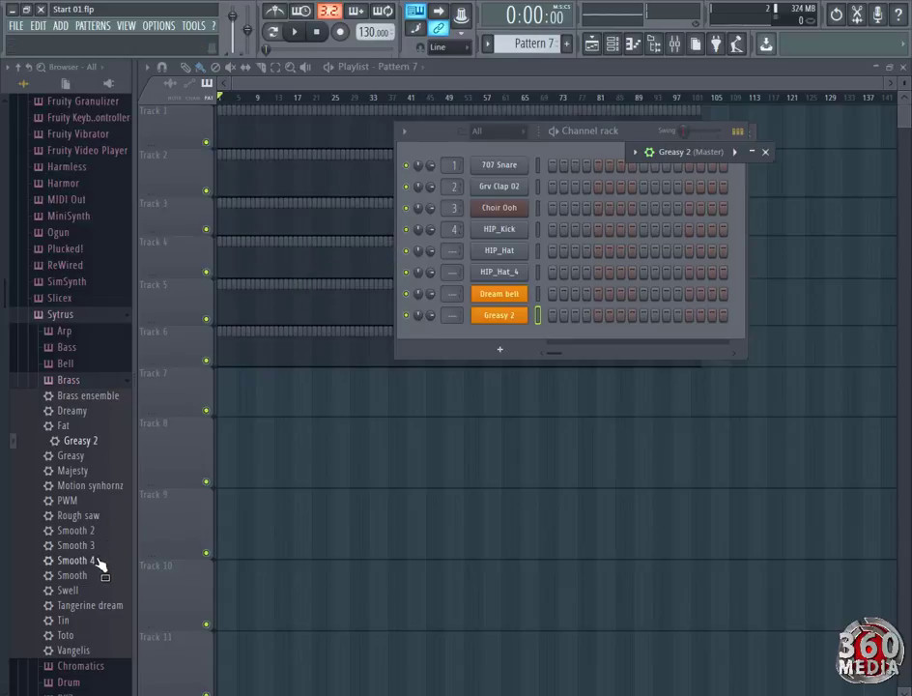
# Step: Add Smooth 4 as another new channel, audition it, and minimize its window
pyautogui.moveTo(96, 560); pyautogui.dragTo(455, 392)
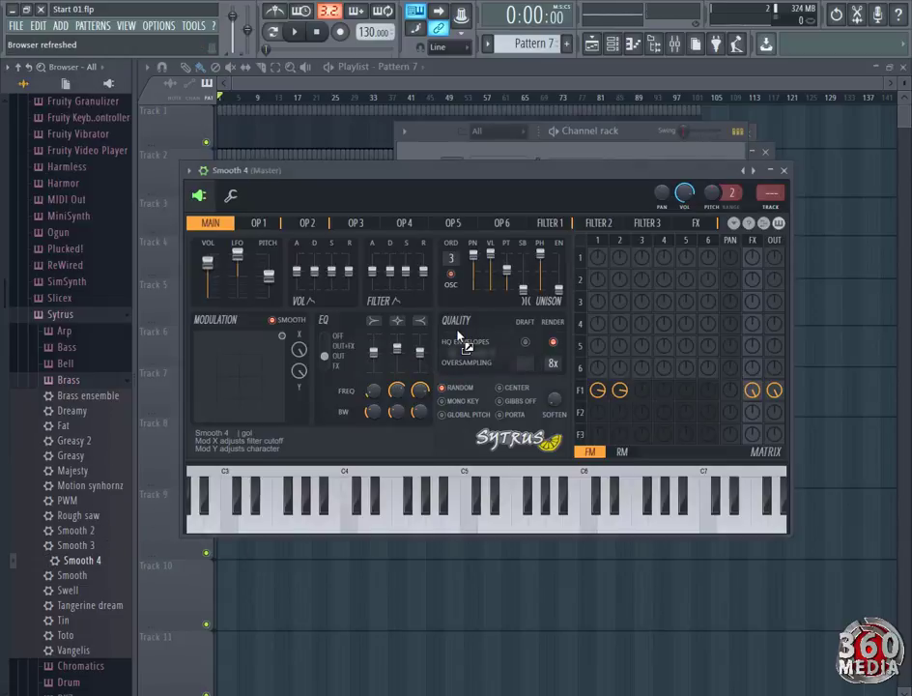
pyautogui.moveTo(495, 523); pyautogui.dragTo(326, 522)
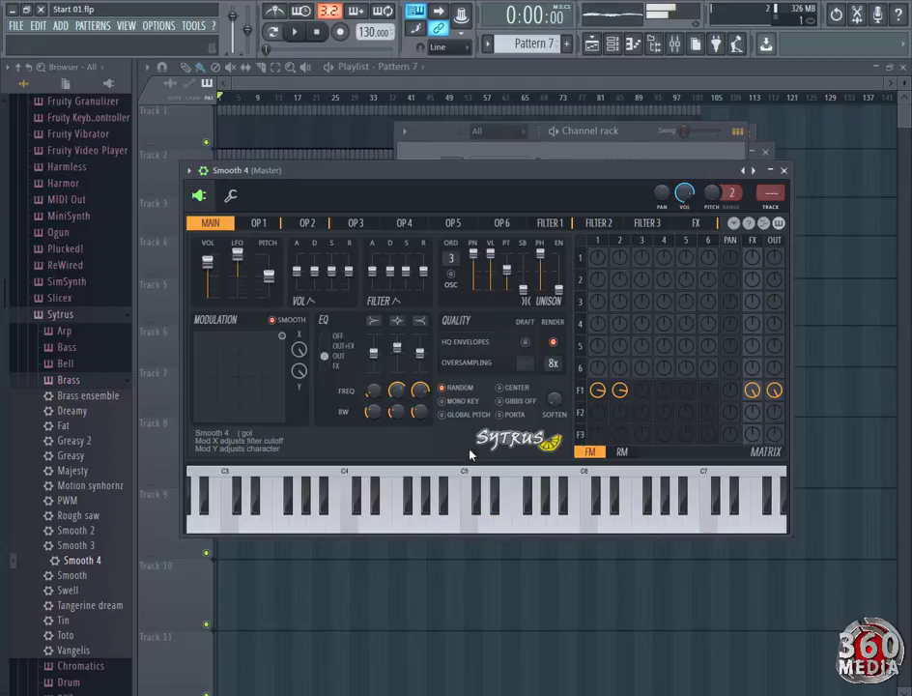
pyautogui.click(770, 171)
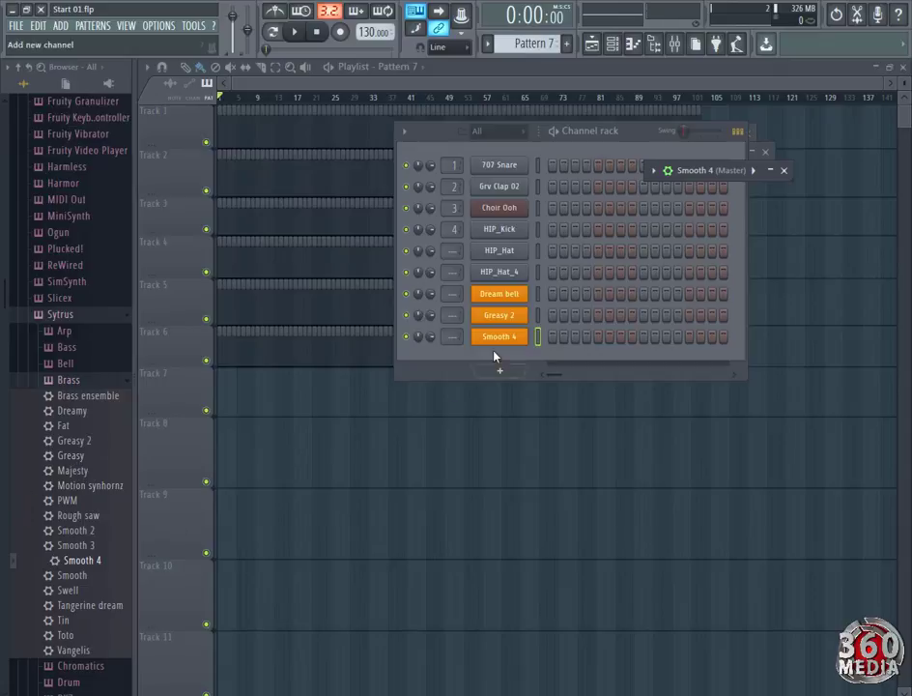
# Step: Collapse the Brass presets and drag the Sytrus Arp preset Echoes 2 into the Channel rack
pyautogui.click(68, 381)
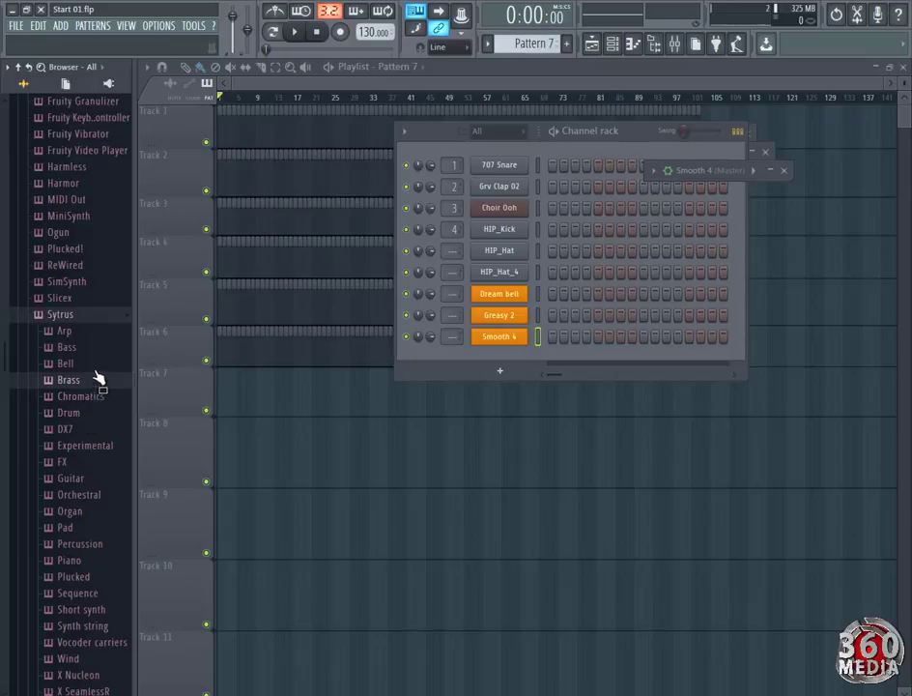
pyautogui.click(89, 338)
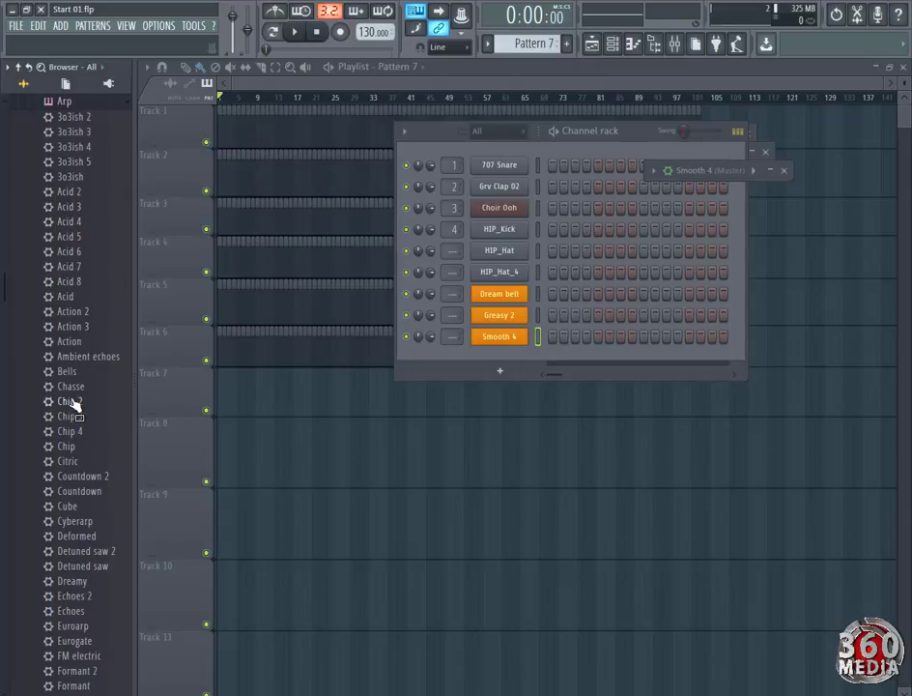
pyautogui.moveTo(73, 595); pyautogui.dragTo(462, 355)
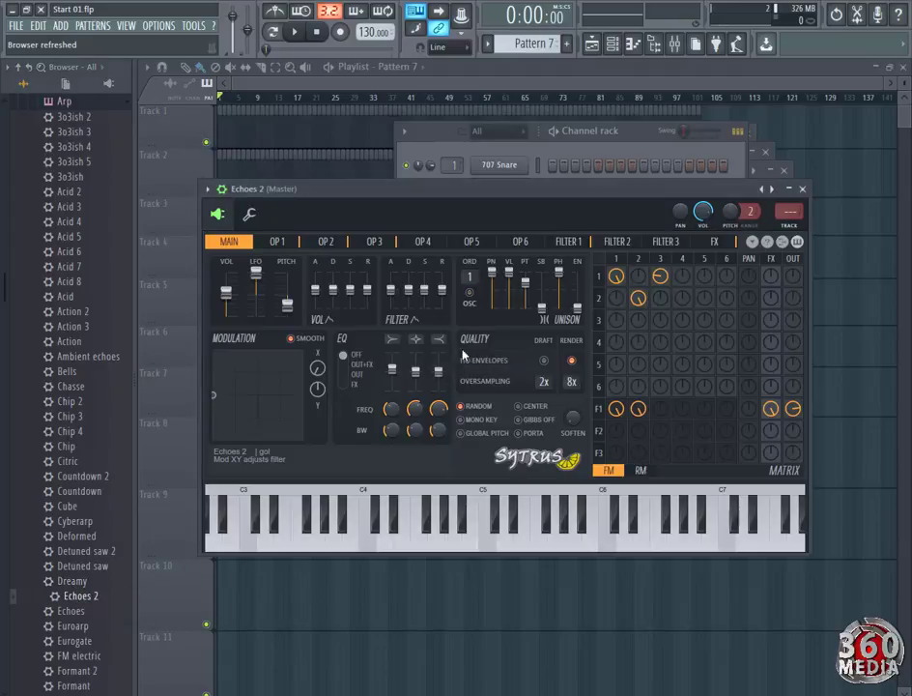
# Step: Audition Echoes 2 with a few notes, then collapse its Sytrus window
pyautogui.click(473, 541)
pyautogui.click(535, 541)
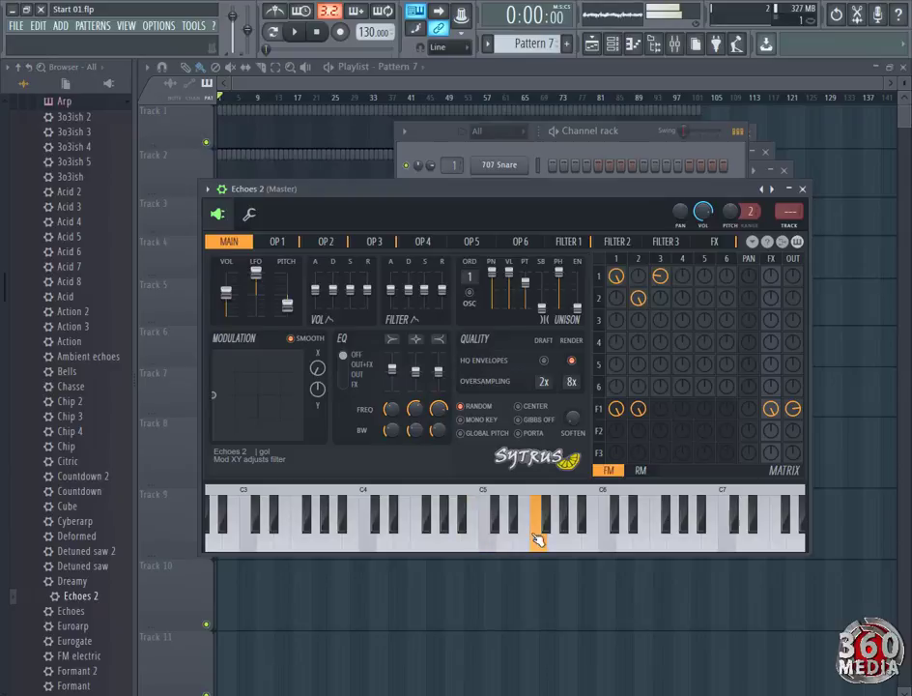
pyautogui.click(354, 544)
pyautogui.click(623, 537)
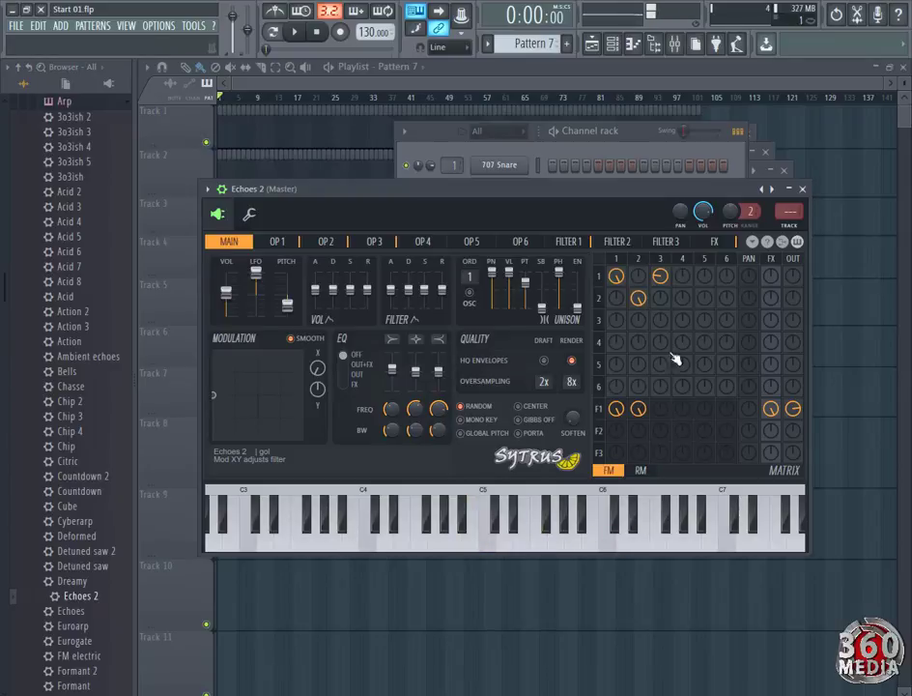
pyautogui.click(790, 190)
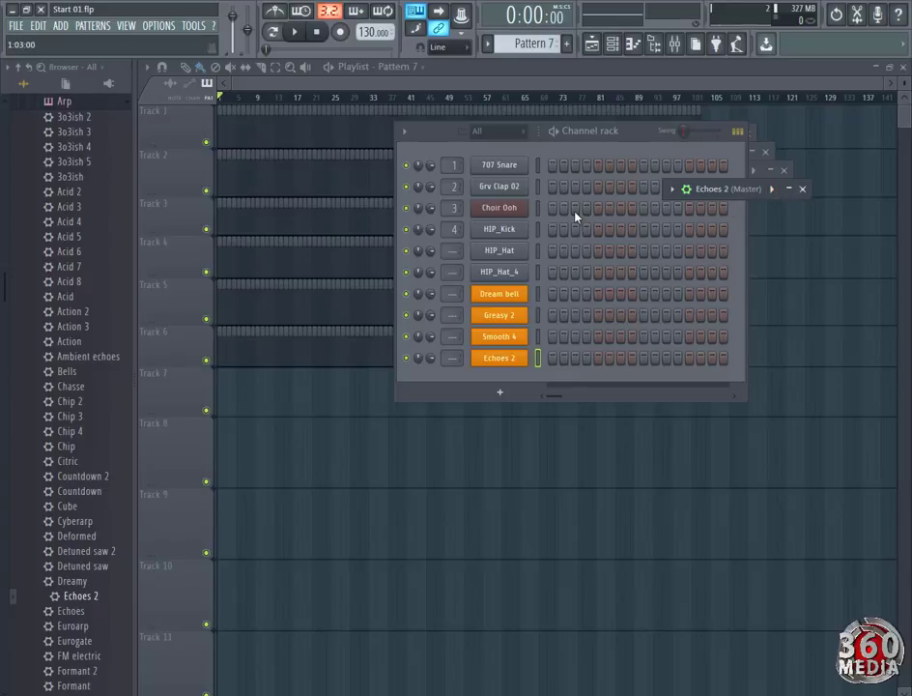
# Step: From the Playlist, scroll the pattern selector to Pattern 1 and bring back the channel rack
pyautogui.click(595, 46)
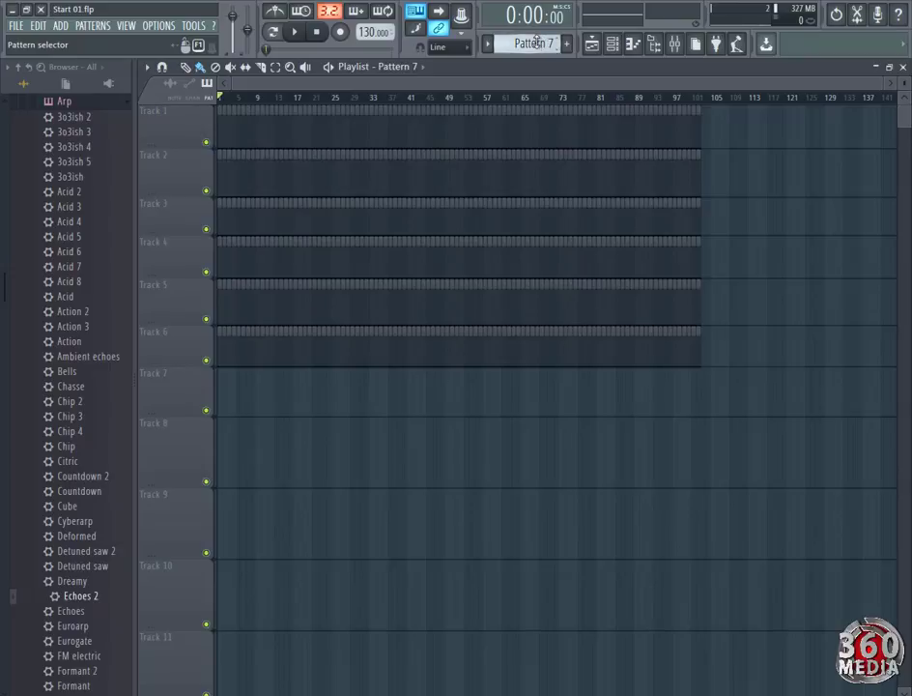
pyautogui.scroll(-1, 522, 44)
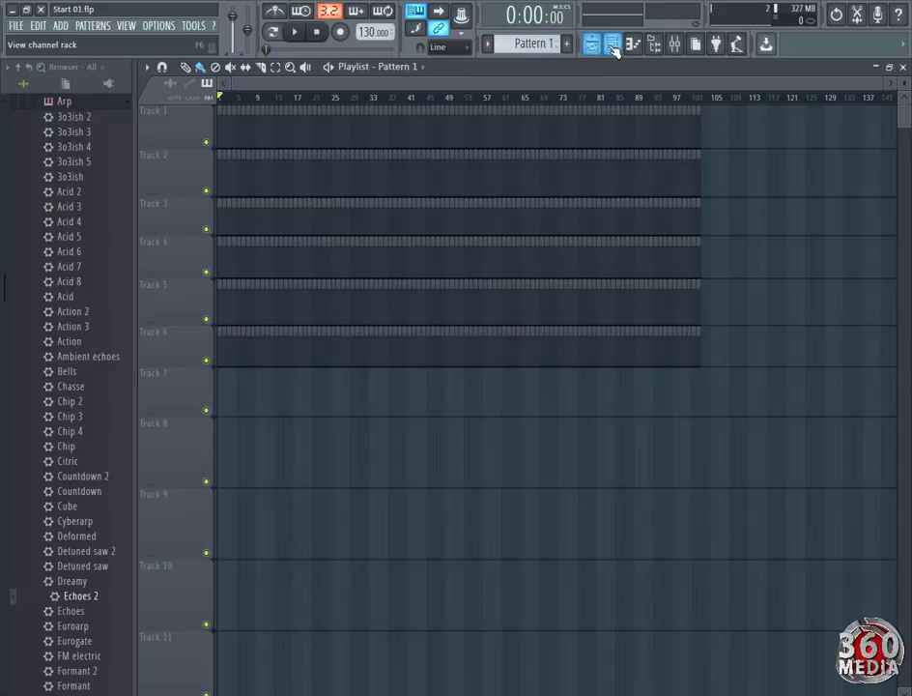
pyautogui.click(612, 44)
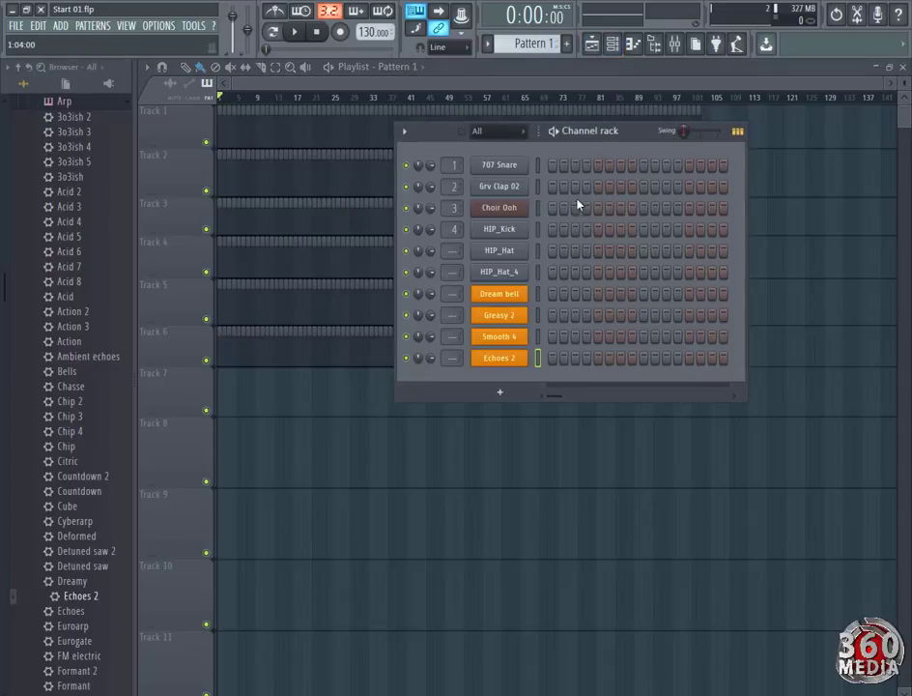